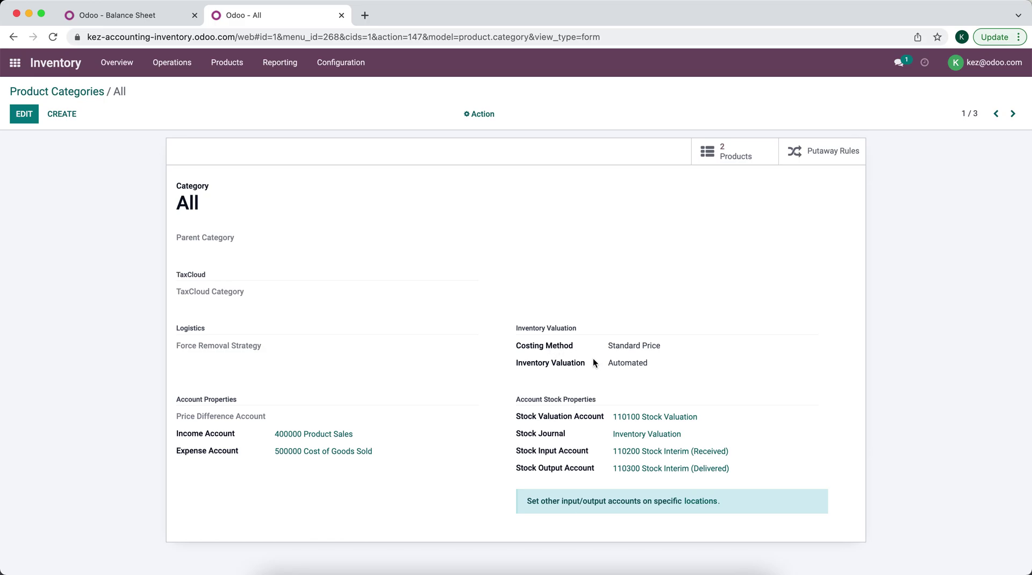
# Step: List all warehouse locations without the Internal filter and view the accounting information of Virtual Locations/Inventory adjustment
pyautogui.moveTo(536, 347)
pyautogui.moveTo(563, 363)
pyautogui.click(340, 69)
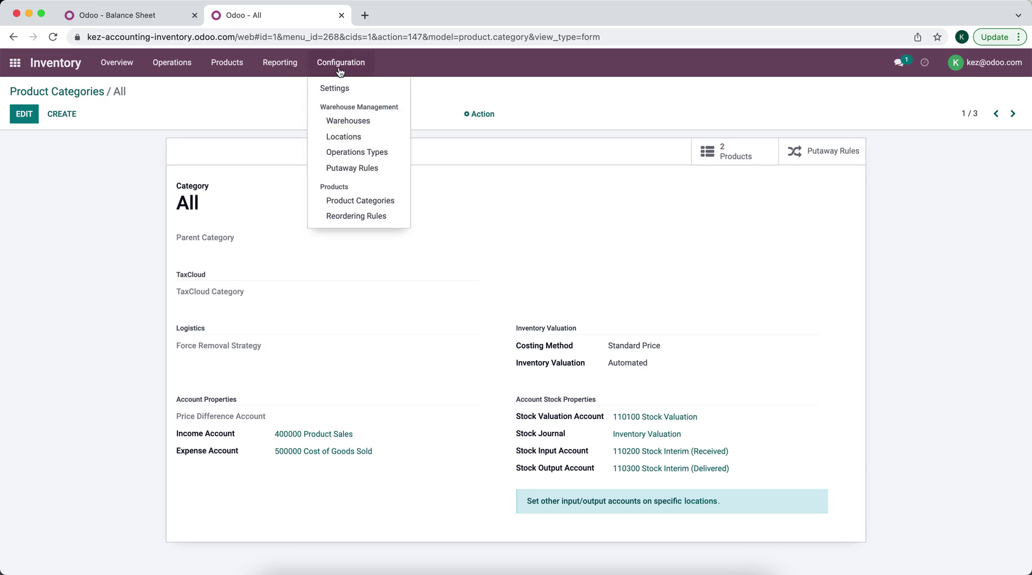
pyautogui.click(338, 137)
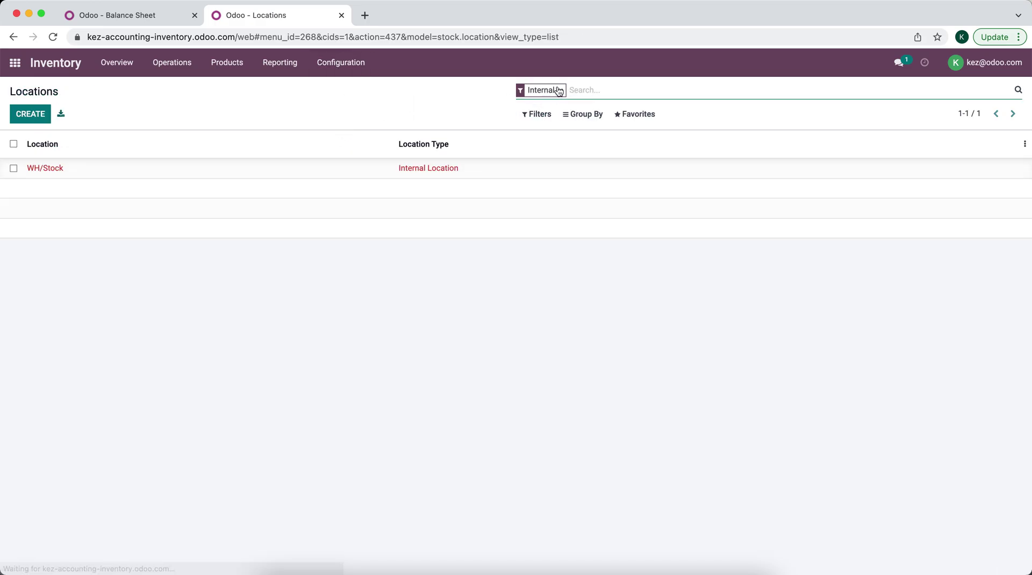
pyautogui.click(558, 88)
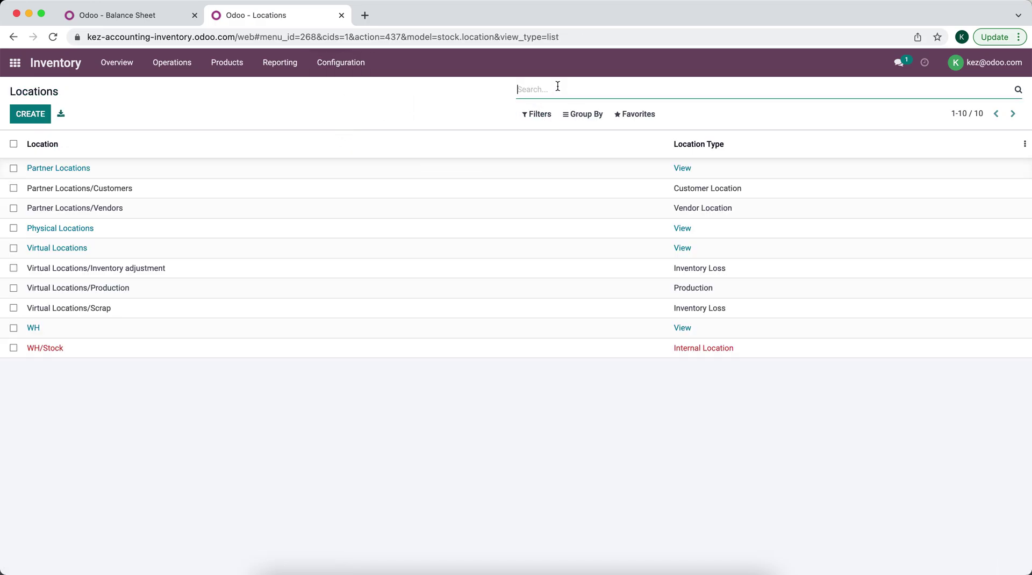
pyautogui.click(234, 268)
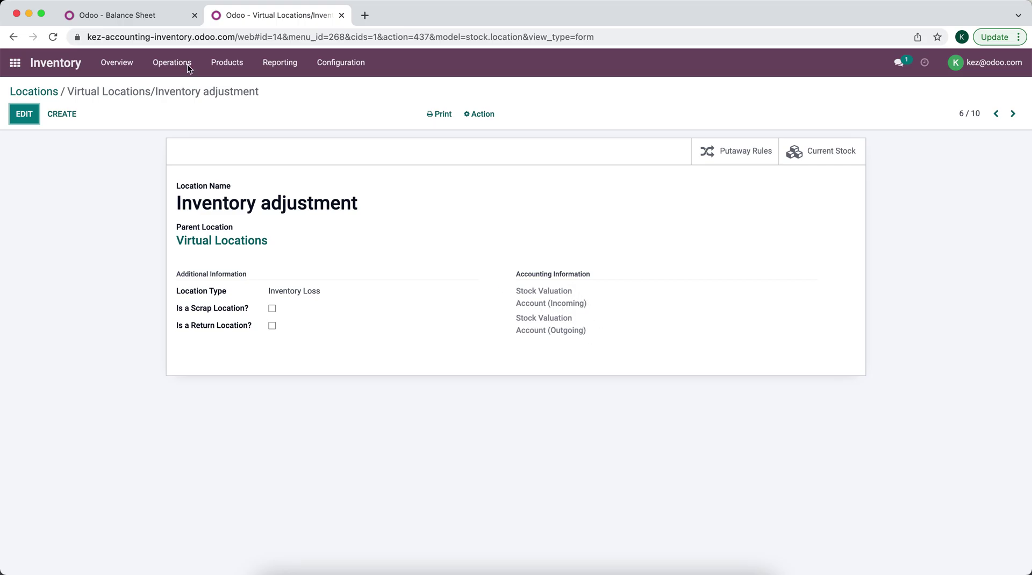
# Step: Check the balance sheet and view the accounting information of the Virtual Locations/Scrap location
pyautogui.click(151, 18)
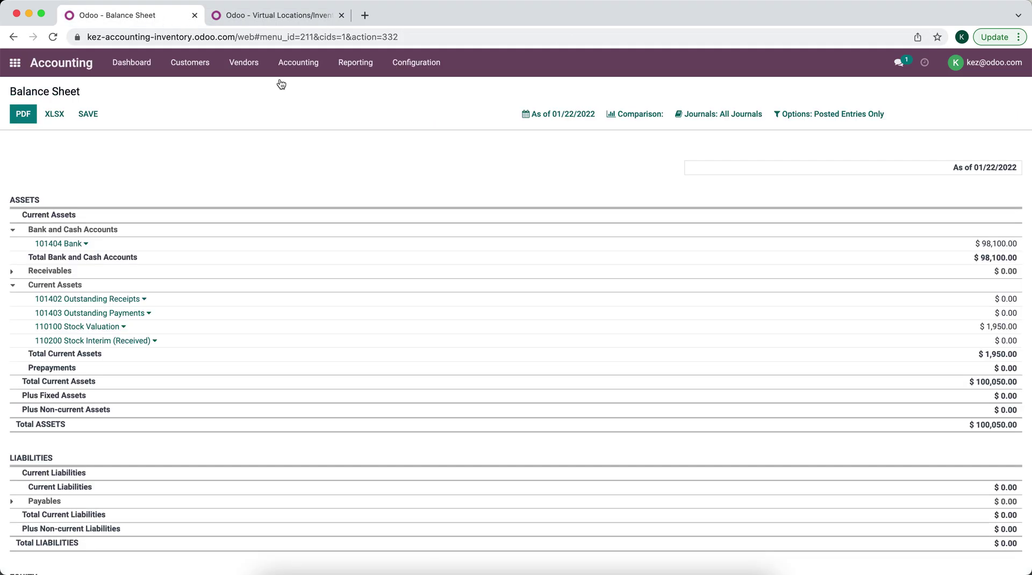
pyautogui.click(221, 15)
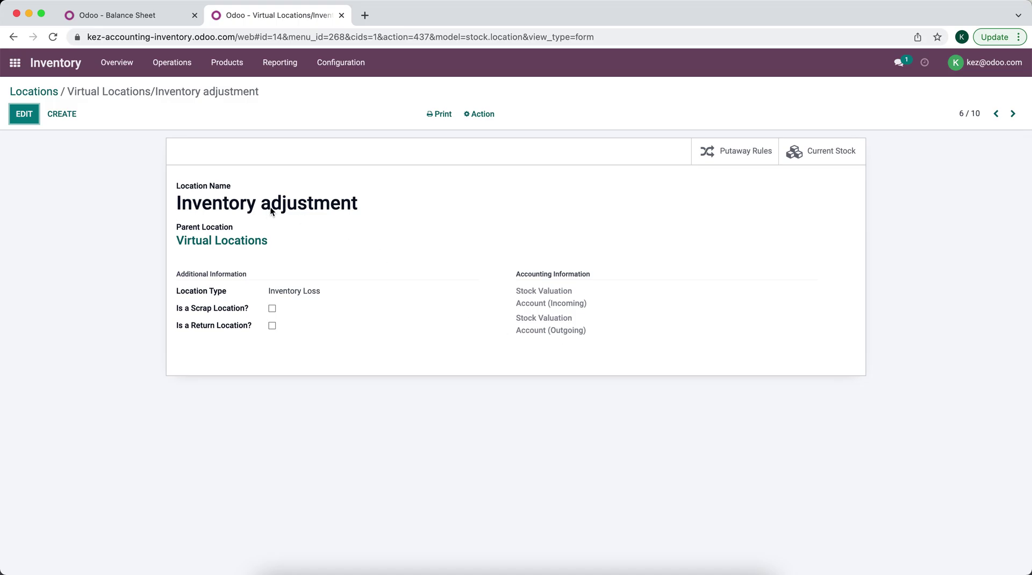
pyautogui.click(49, 93)
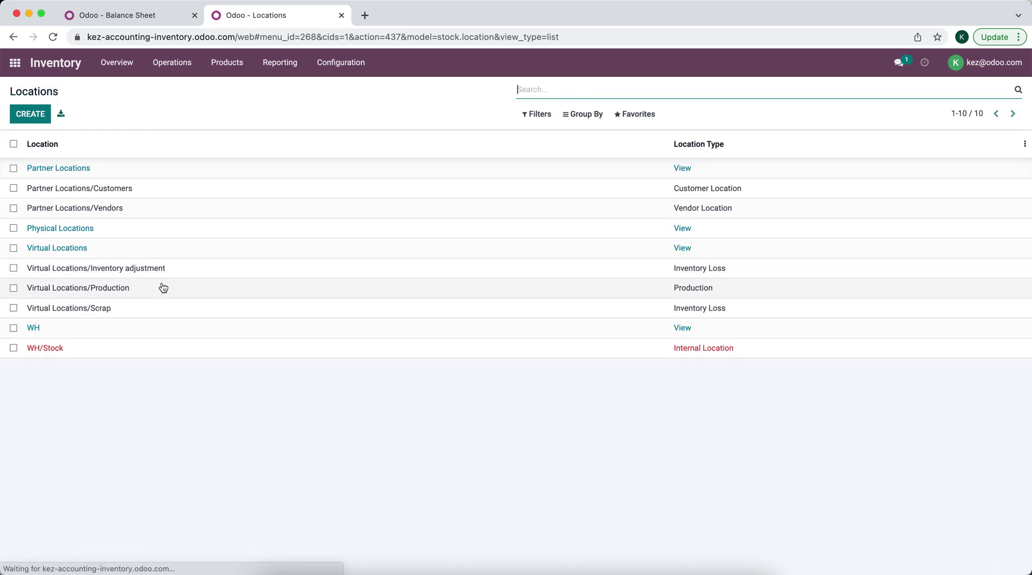
pyautogui.click(162, 308)
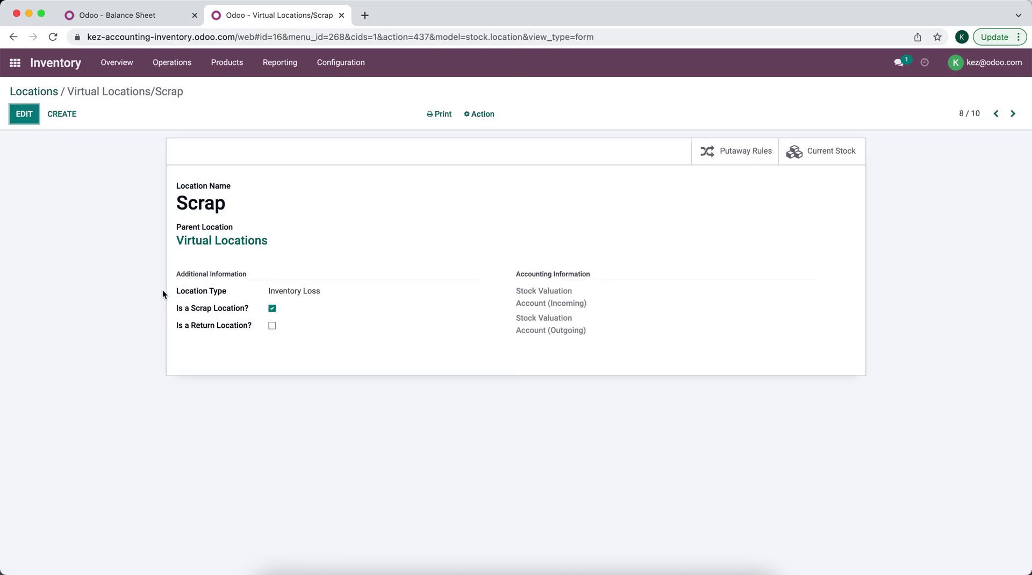
pyautogui.click(41, 95)
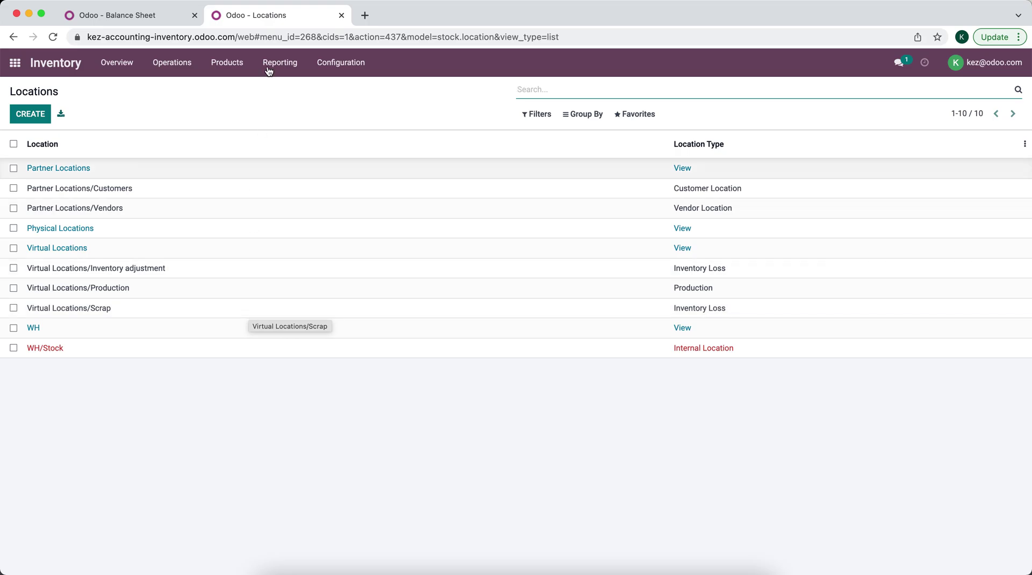
# Step: Open the All product category and review its inventory valuation and account stock properties
pyautogui.click(337, 63)
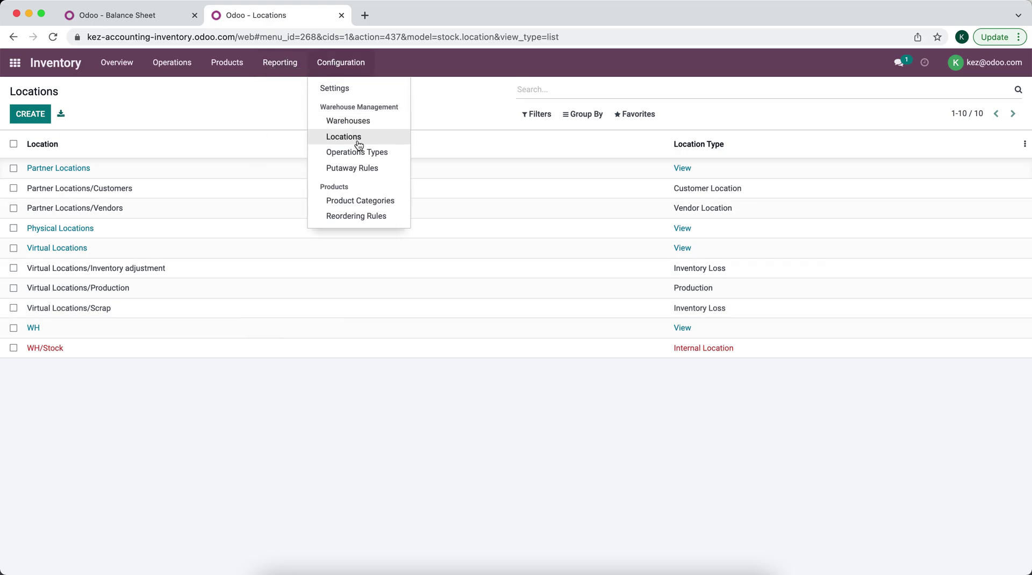
pyautogui.click(370, 201)
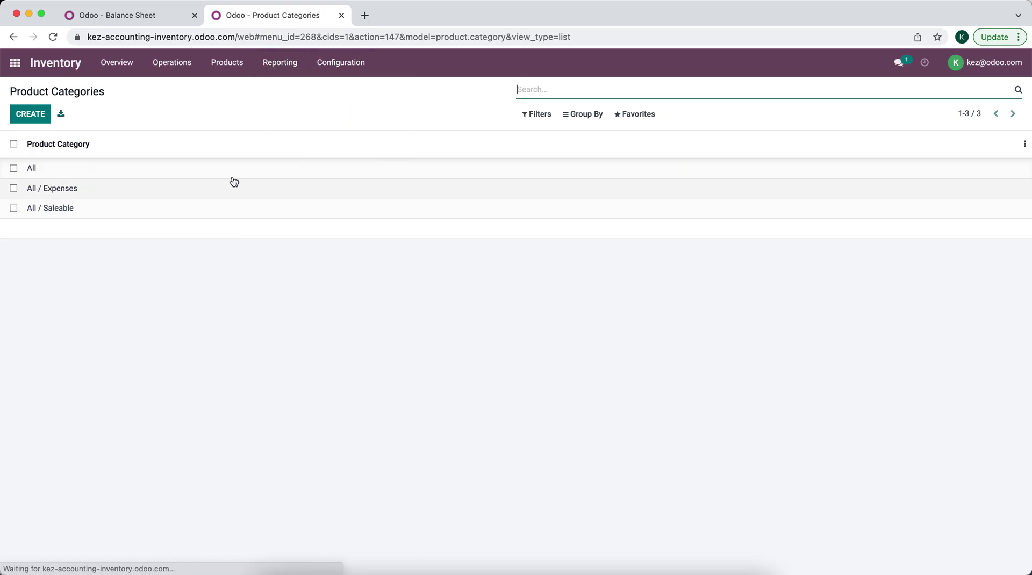
pyautogui.click(232, 175)
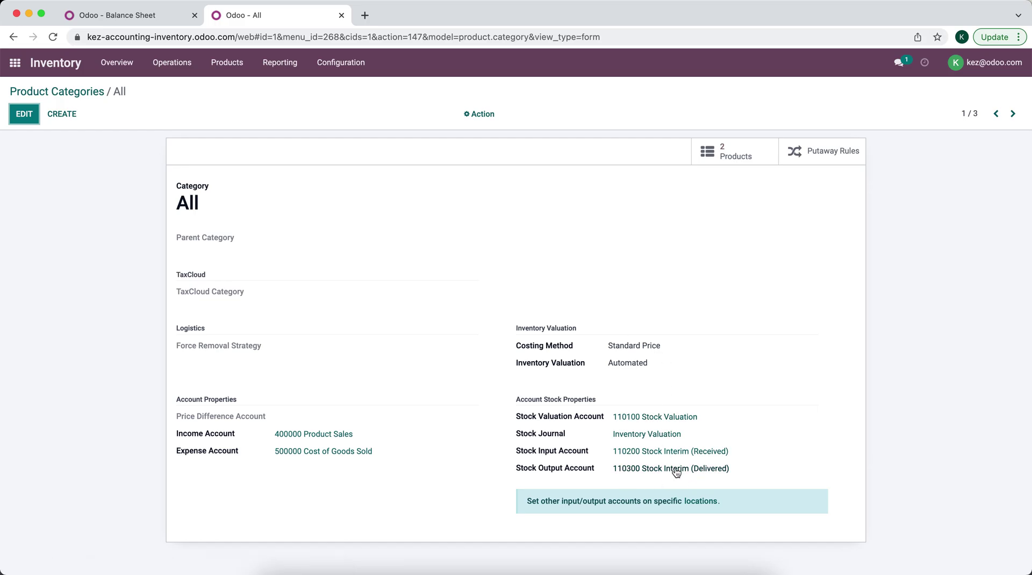
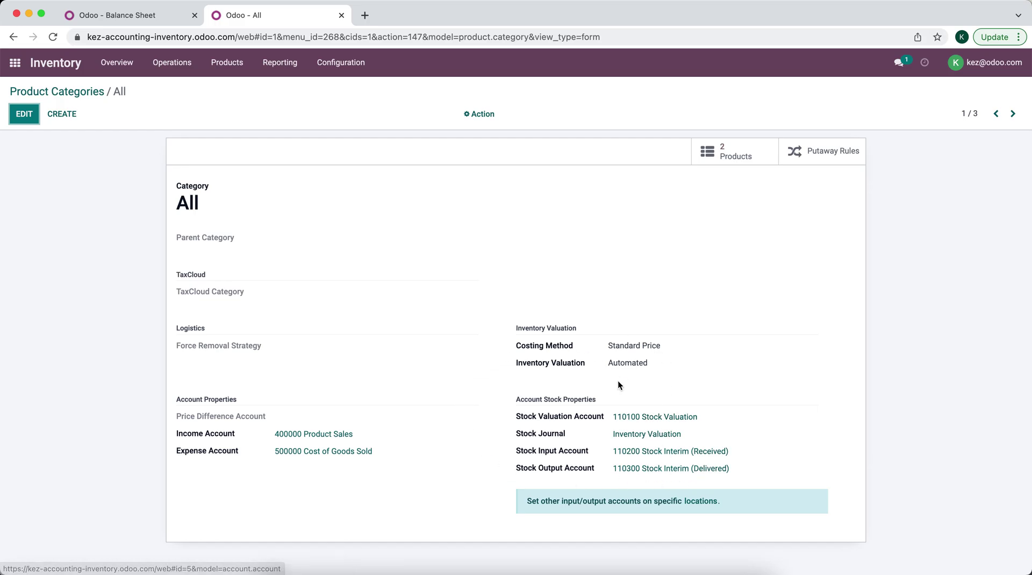
pyautogui.moveTo(521, 441)
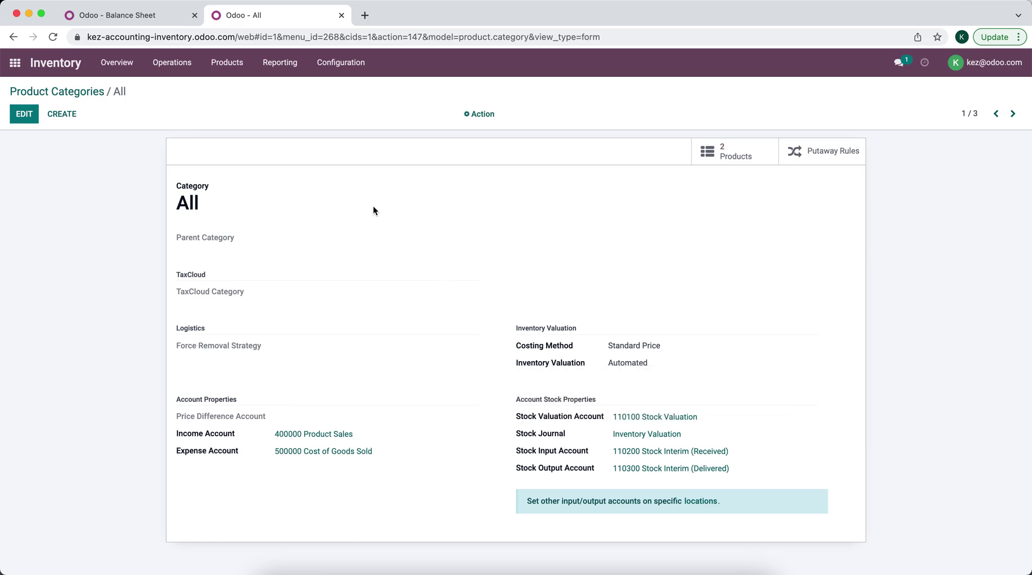
# Step: Check the 110100 Stock Valuation balance under Current Assets on the balance sheet
pyautogui.click(154, 21)
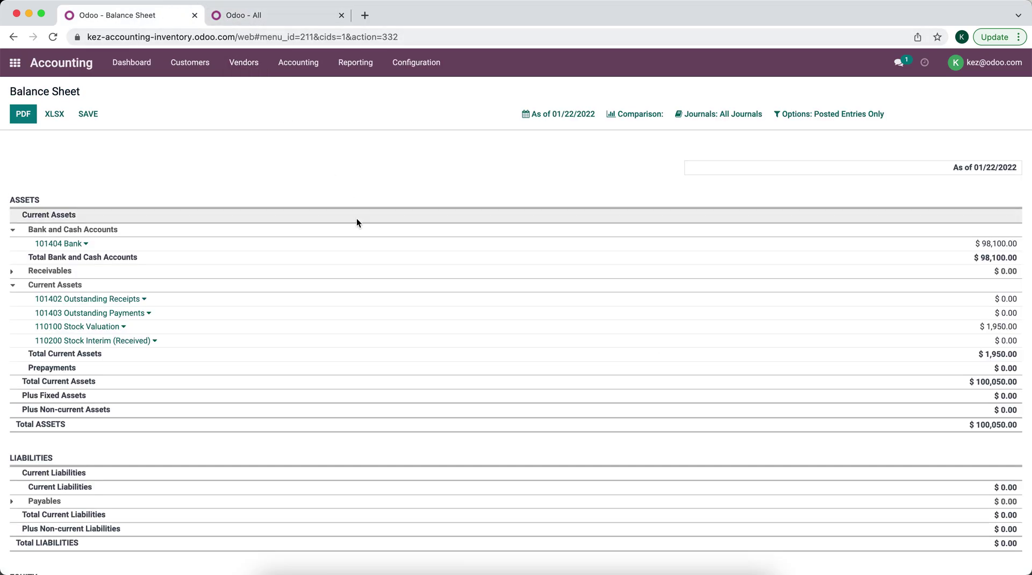
pyautogui.scroll(-1, 357, 221)
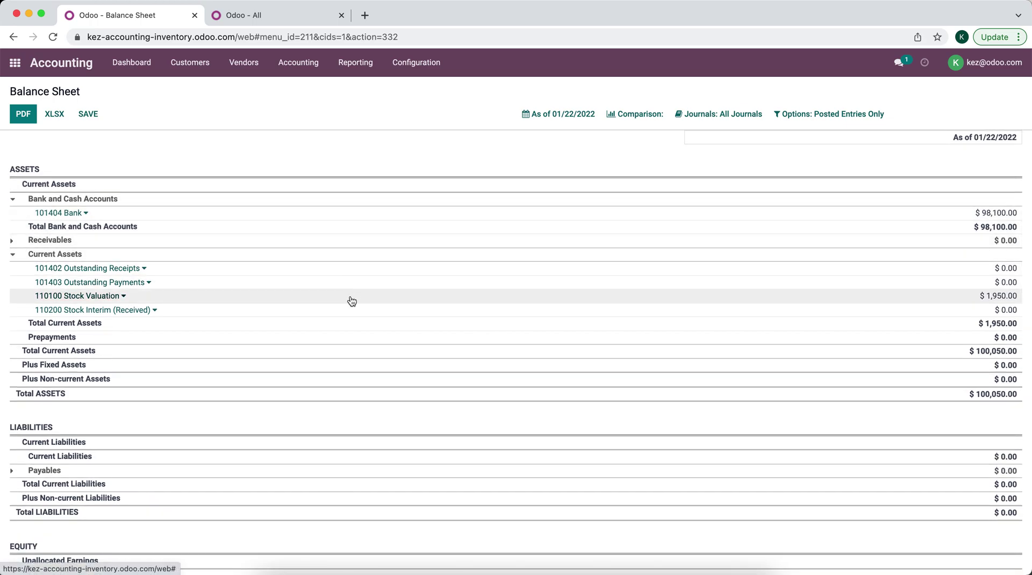
pyautogui.moveTo(978, 297); pyautogui.dragTo(1017, 302)
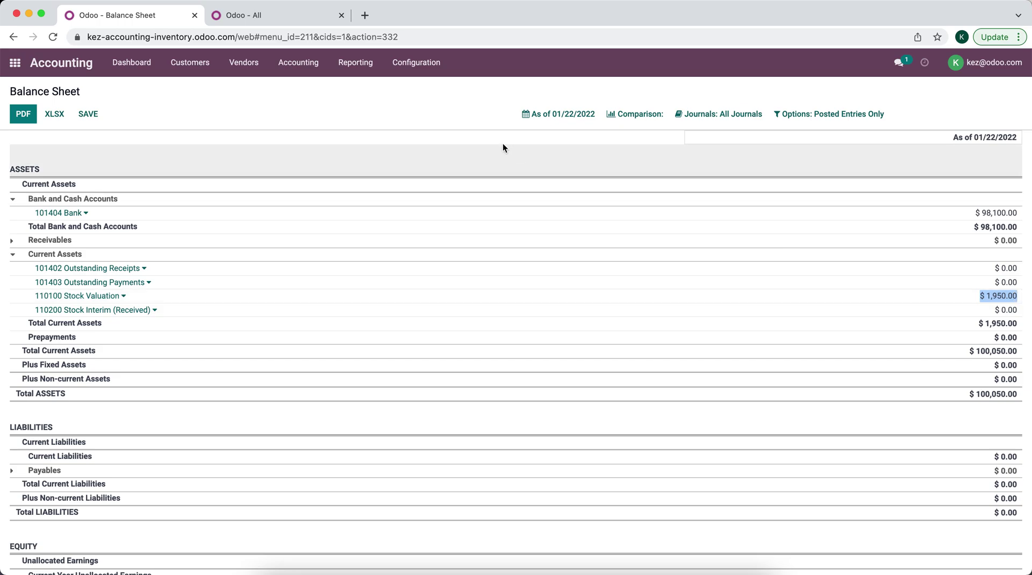
# Step: Check the total value in the Inventory Valuation report and the 110200 Stock Interim (Received) balance on the balance sheet
pyautogui.click(304, 15)
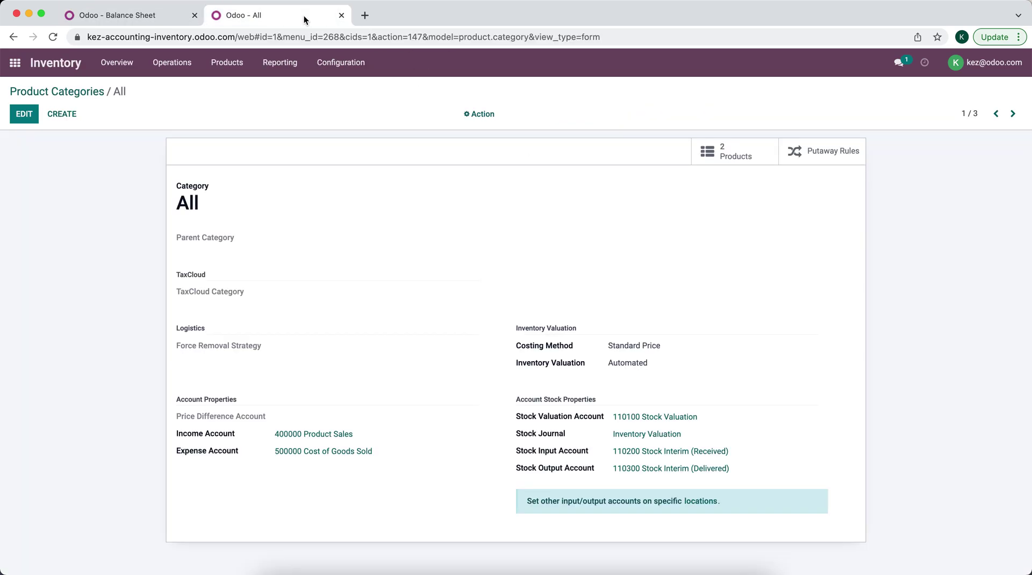
pyautogui.click(284, 64)
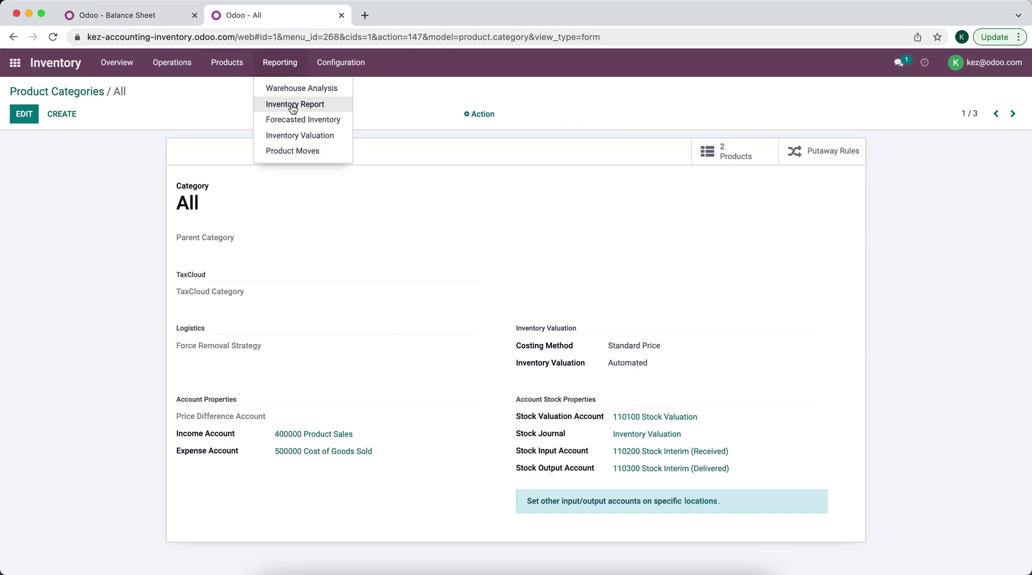
pyautogui.click(302, 137)
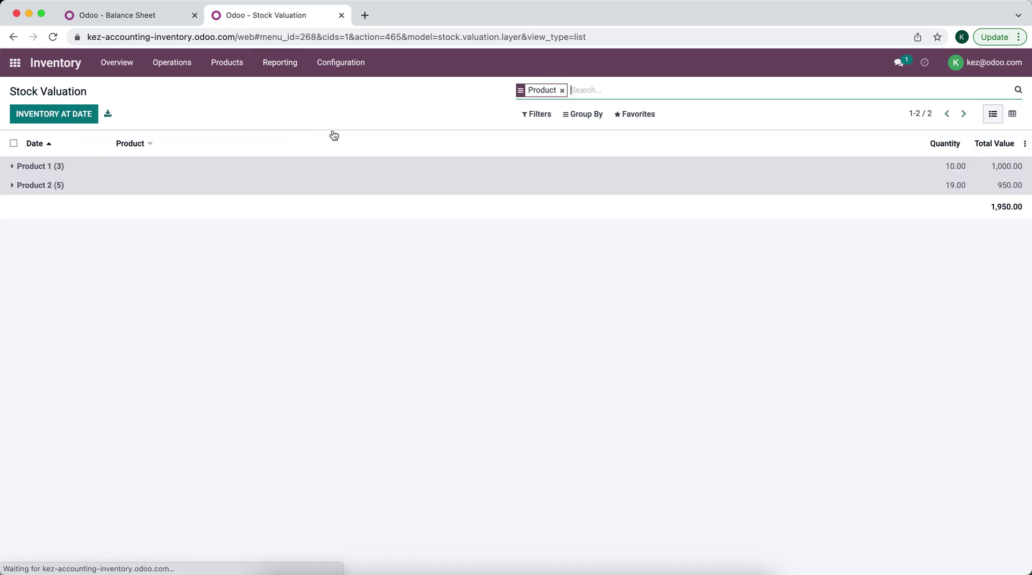
pyautogui.moveTo(990, 207); pyautogui.dragTo(1021, 211)
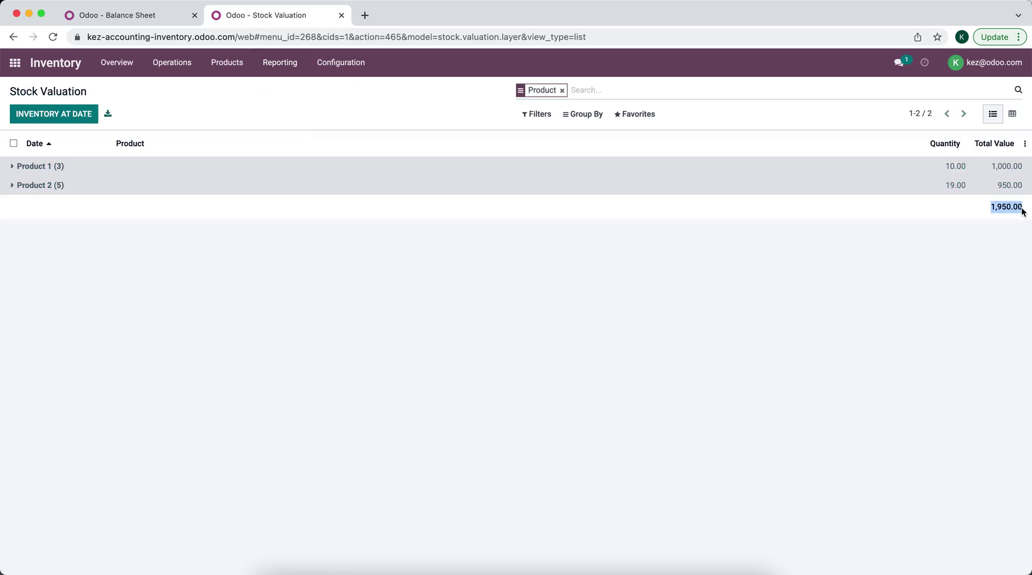
pyautogui.click(149, 21)
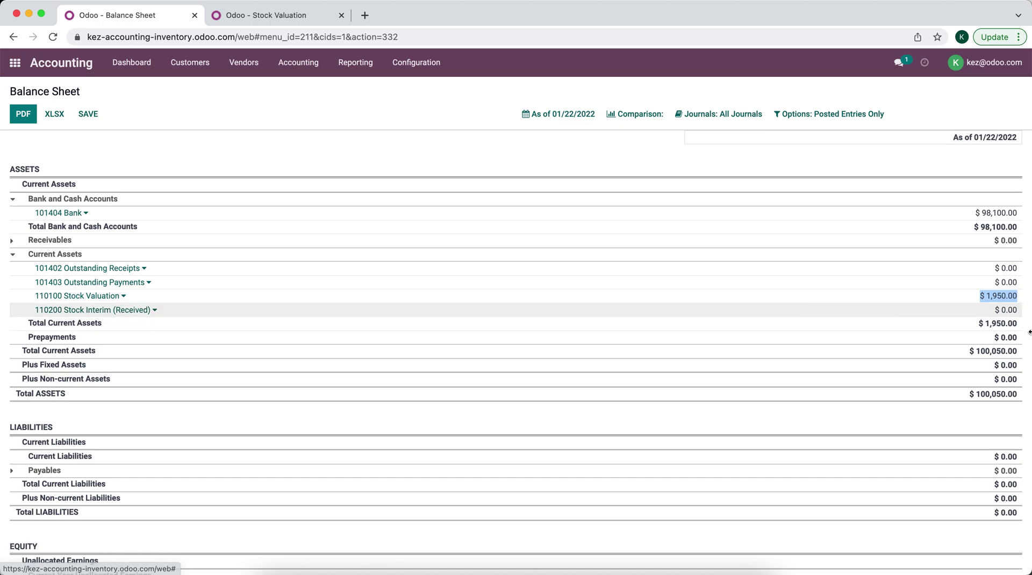
pyautogui.doubleClick(1011, 315)
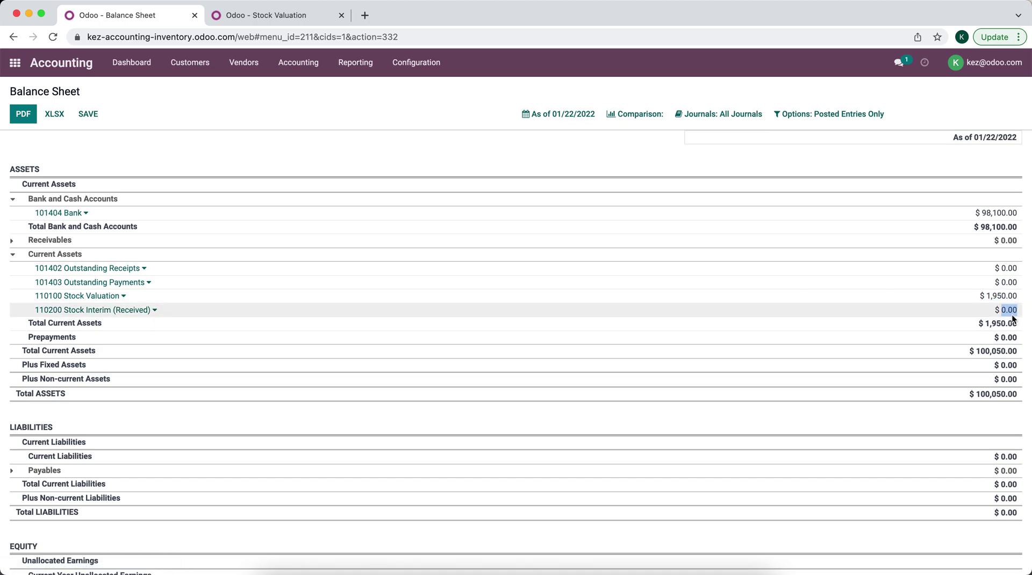
# Step: Switch to the Purchase app and create a new request for quotation for Vendor 1
pyautogui.click(299, 22)
pyautogui.click(15, 62)
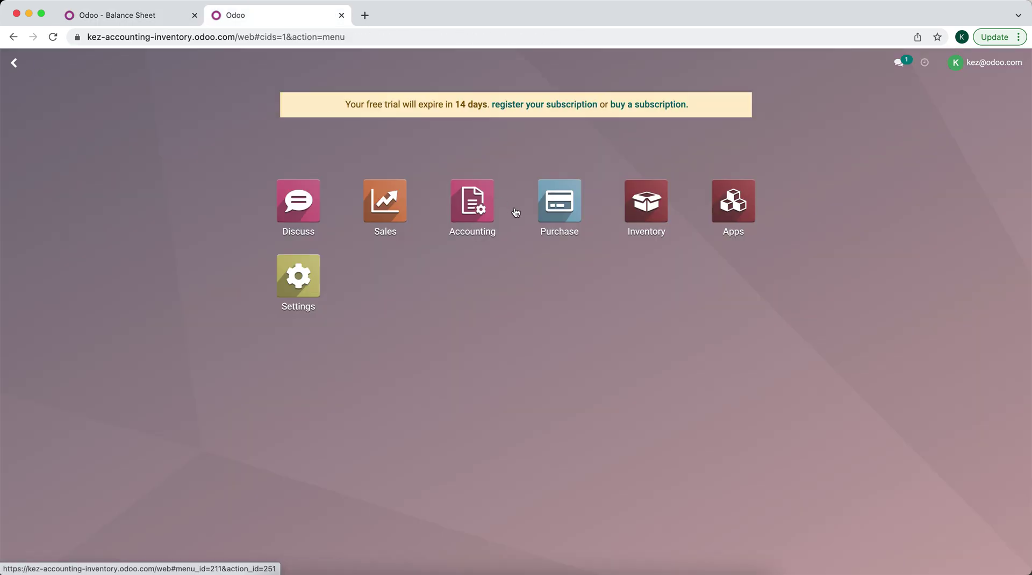
pyautogui.click(541, 210)
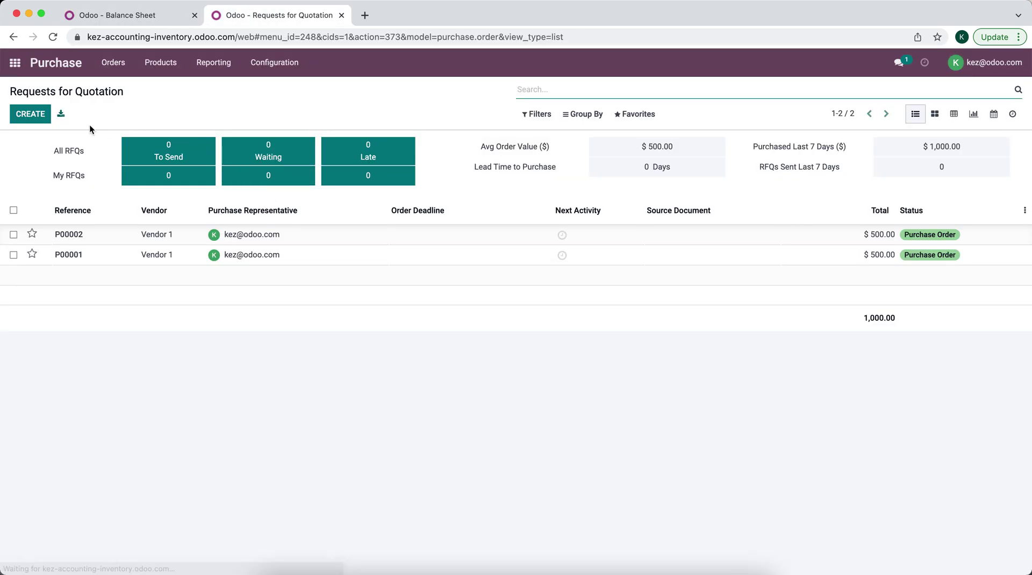
pyautogui.click(39, 117)
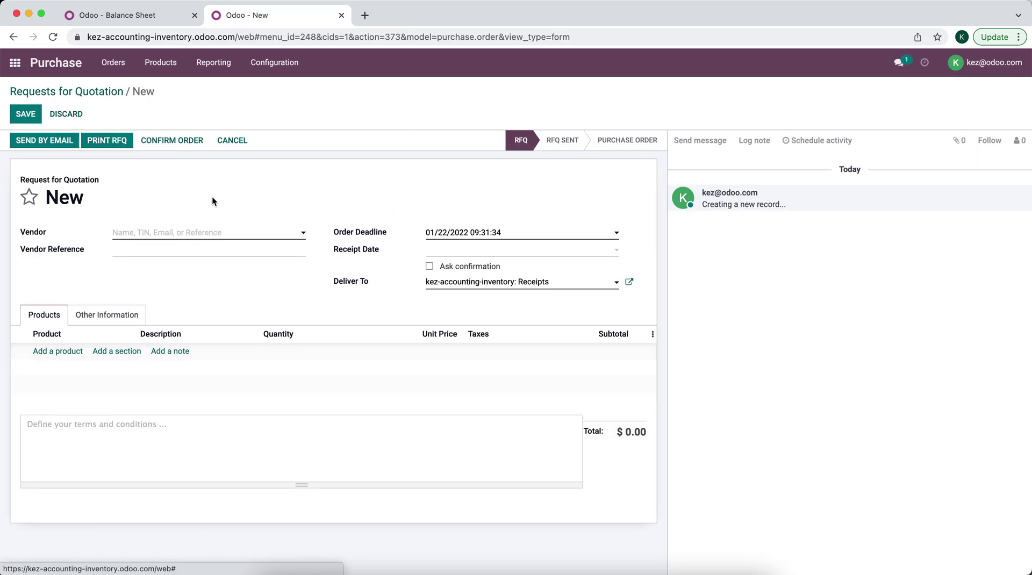
pyautogui.click(210, 232)
pyautogui.click(208, 246)
# Step: Add Product 2 with quantity 5 and no tax to the request for quotation, and confirm the order
pyautogui.click(70, 352)
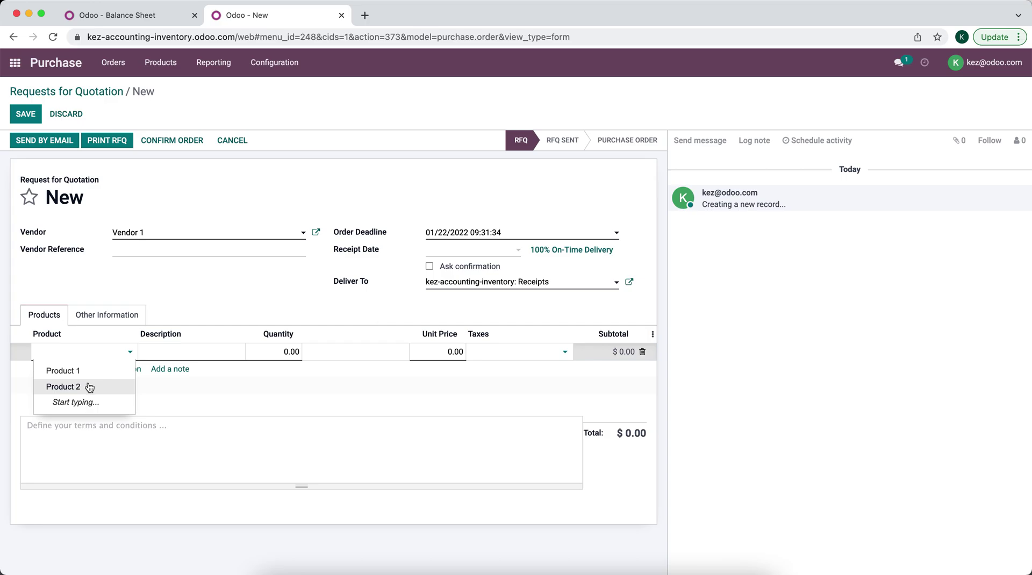
pyautogui.click(63, 387)
pyautogui.click(285, 353)
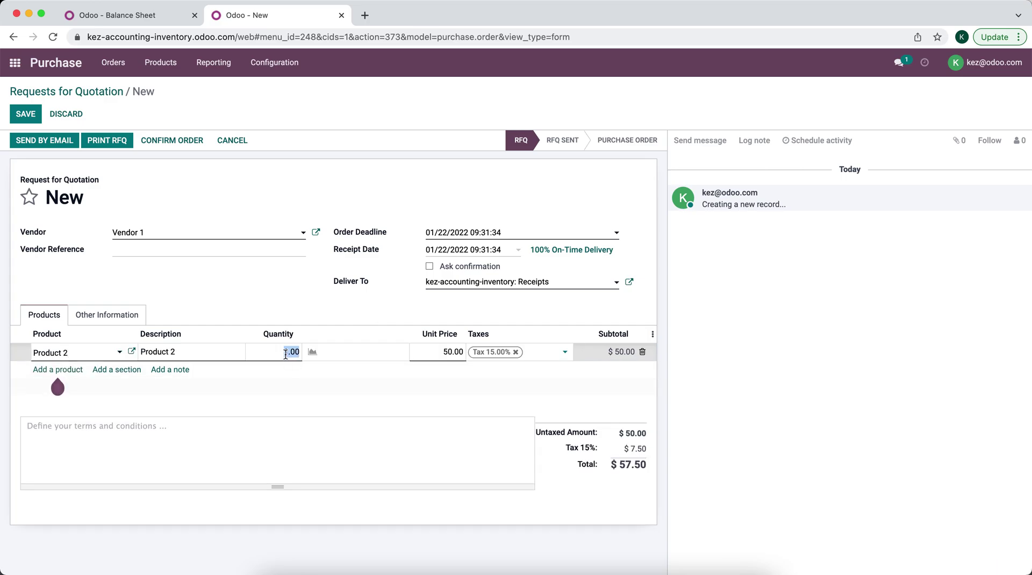
pyautogui.write('5')
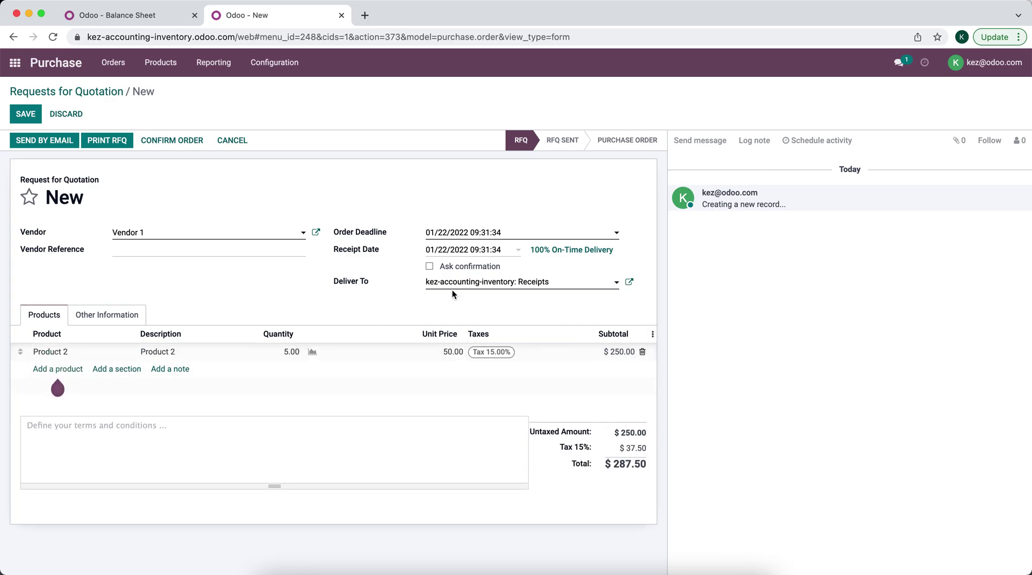
pyautogui.click(520, 352)
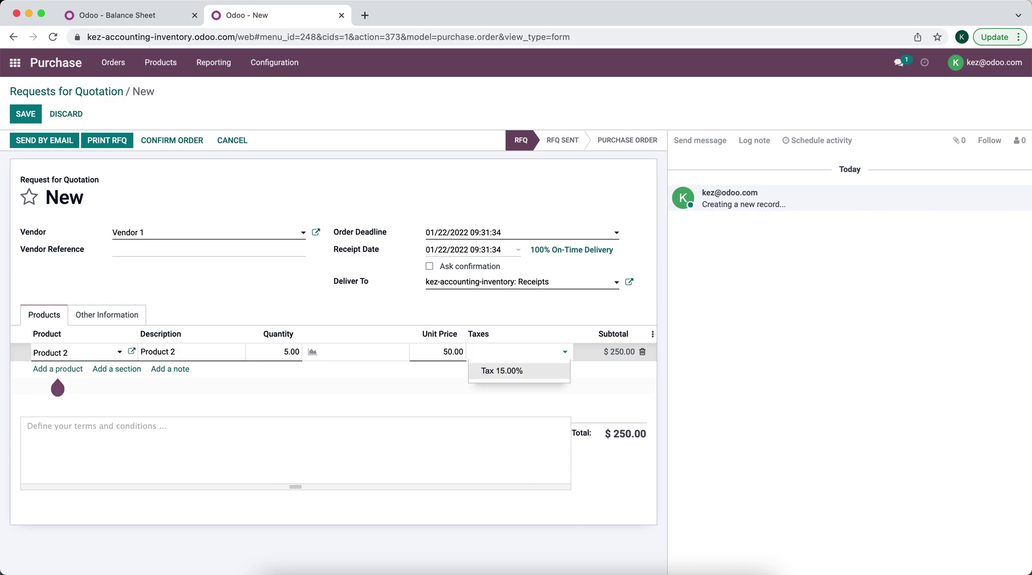
pyautogui.tripleClick(320, 294)
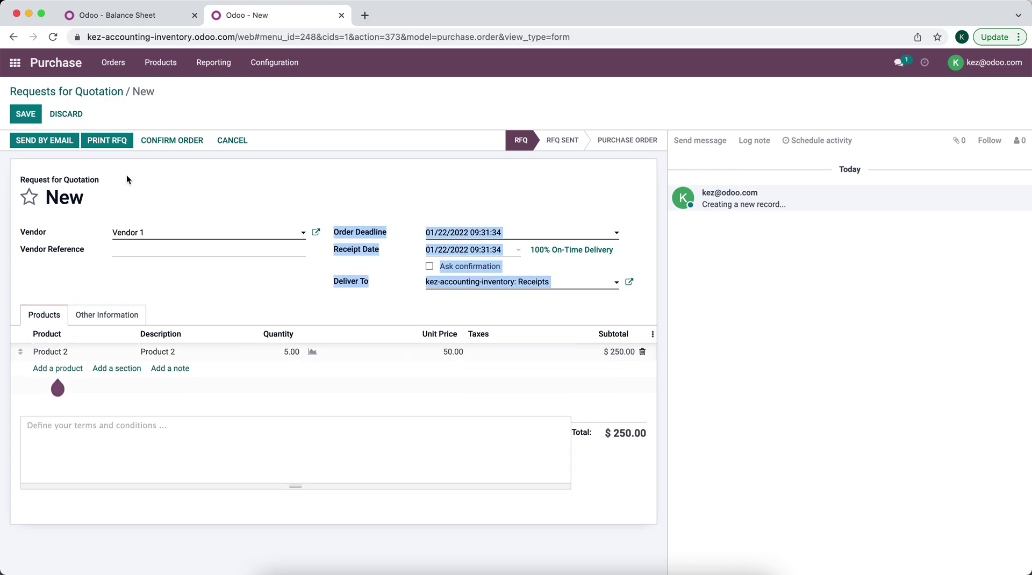
pyautogui.click(173, 141)
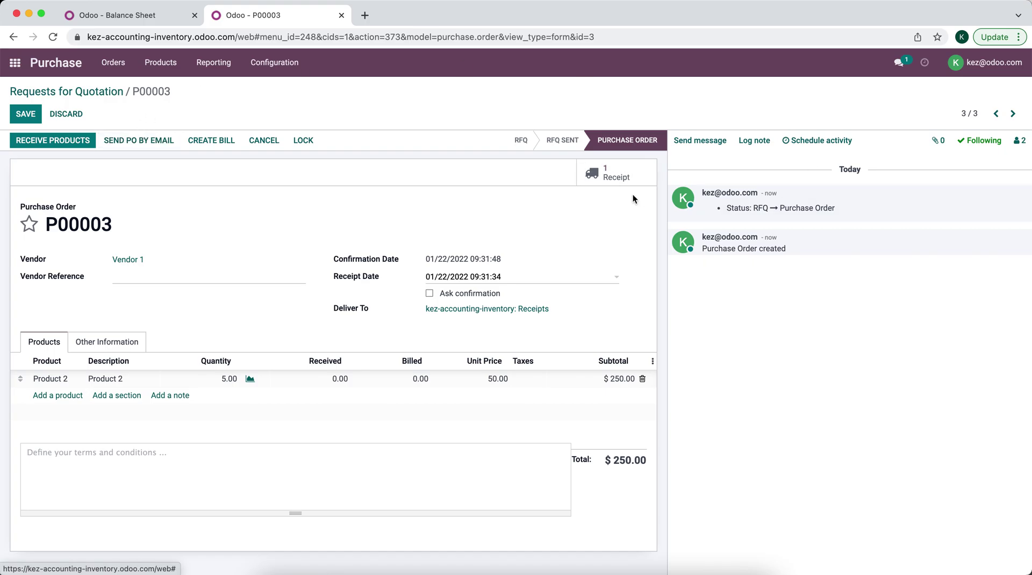
# Step: Switch to the Inventory app and open the ready receipt from Vendor 1 for the new purchase order
pyautogui.click(15, 63)
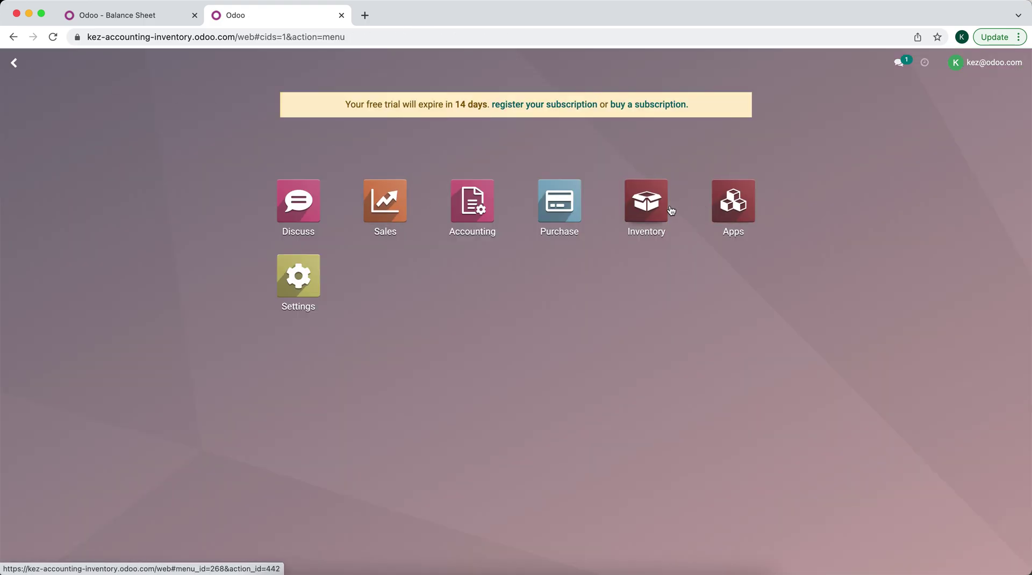
pyautogui.click(670, 210)
pyautogui.click(78, 184)
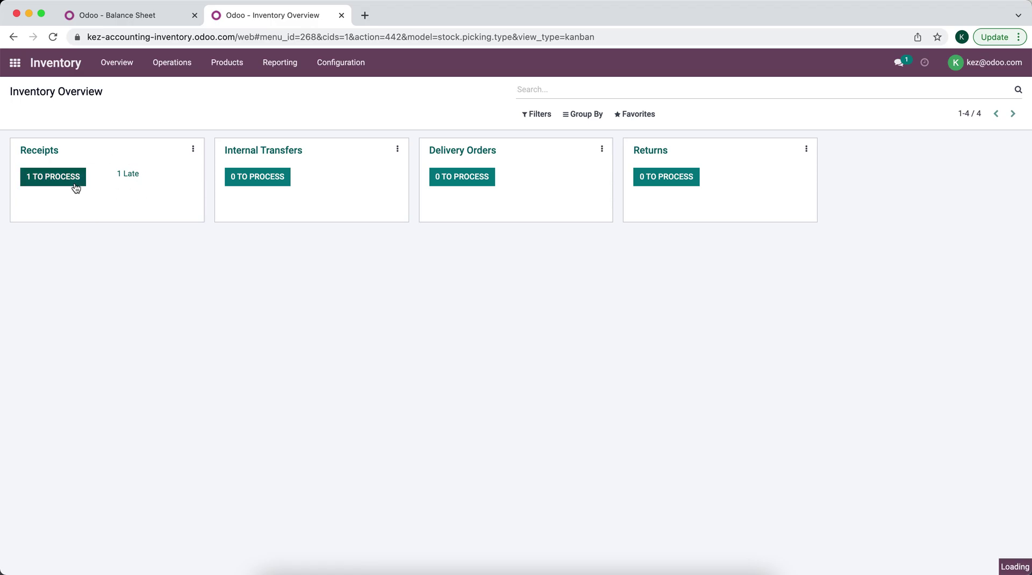
pyautogui.click(149, 167)
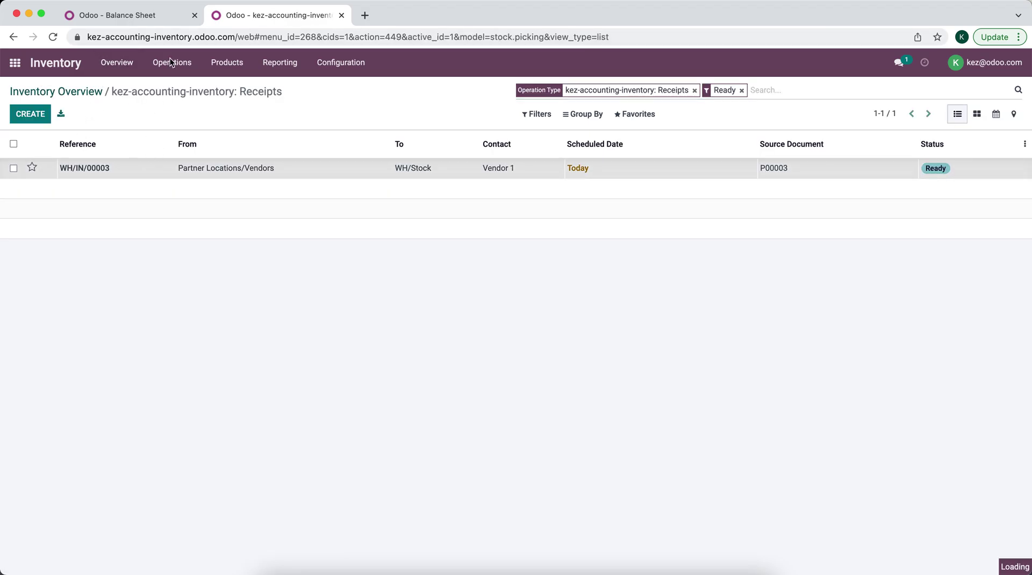
# Step: Refresh the balance sheet to check it before receipt, and validate the Vendor 1 receipt as an immediate transfer of all quantities
pyautogui.click(171, 21)
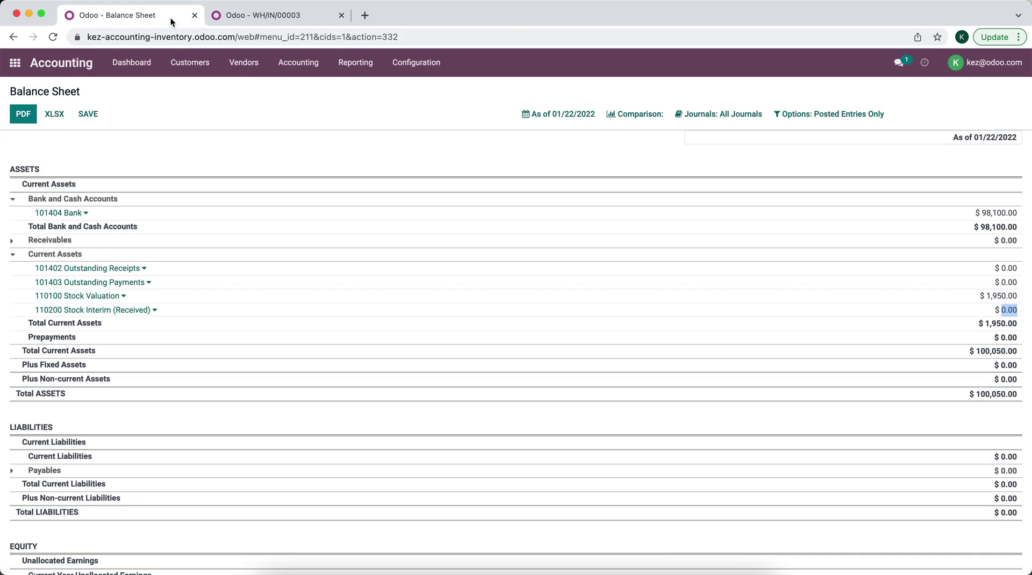
pyautogui.click(53, 38)
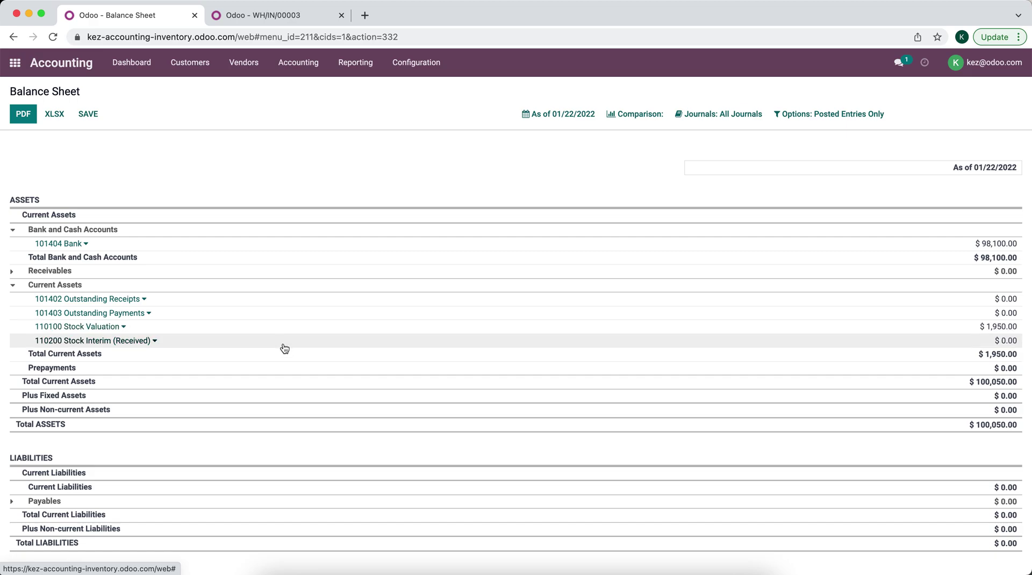
pyautogui.click(274, 21)
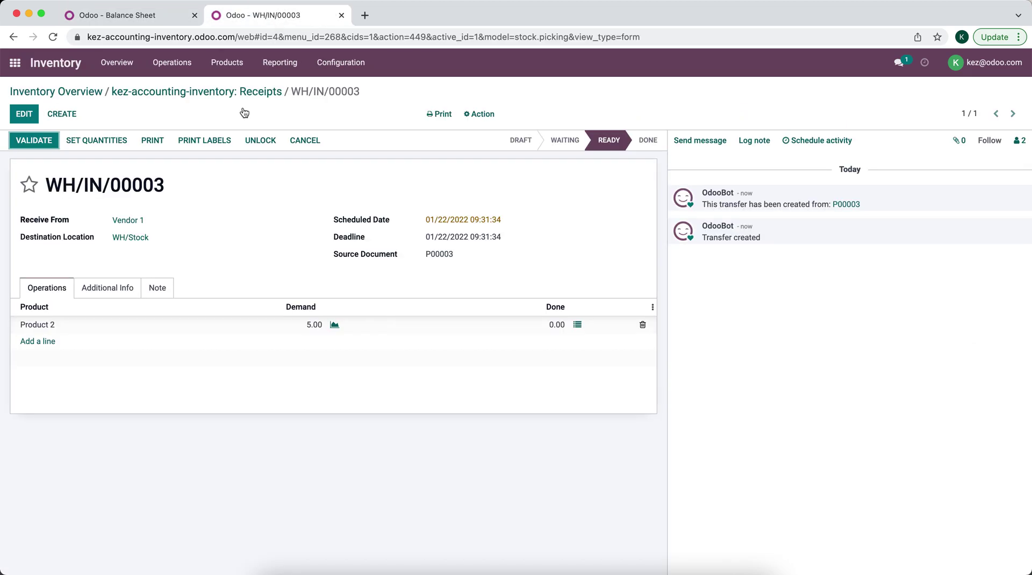
pyautogui.click(49, 144)
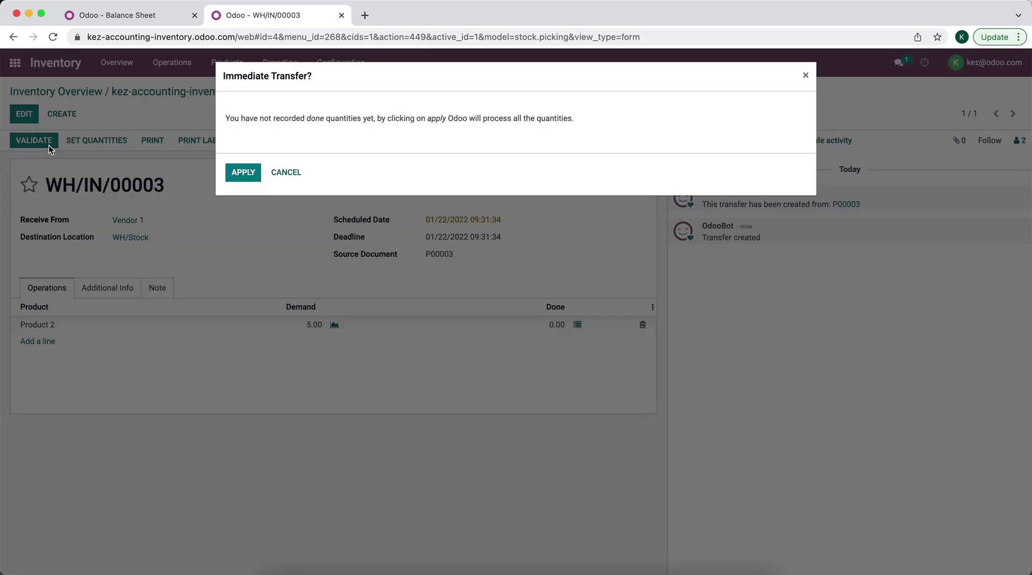
pyautogui.click(245, 177)
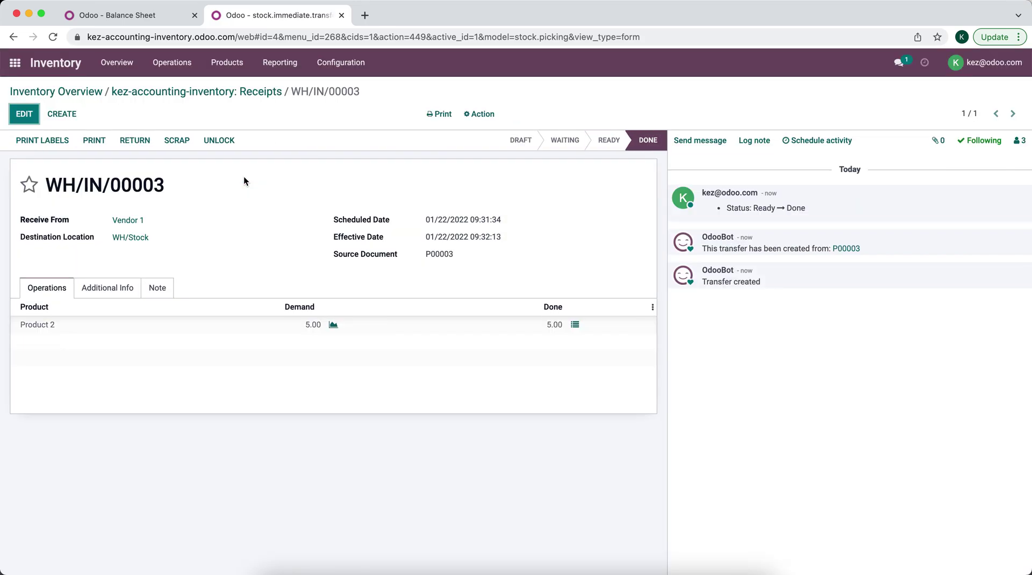
# Step: Refresh the balance sheet and check the 110100 Stock Valuation, 110200 Stock Interim (Received) and Total Current Assets amounts after the receipt
pyautogui.click(117, 16)
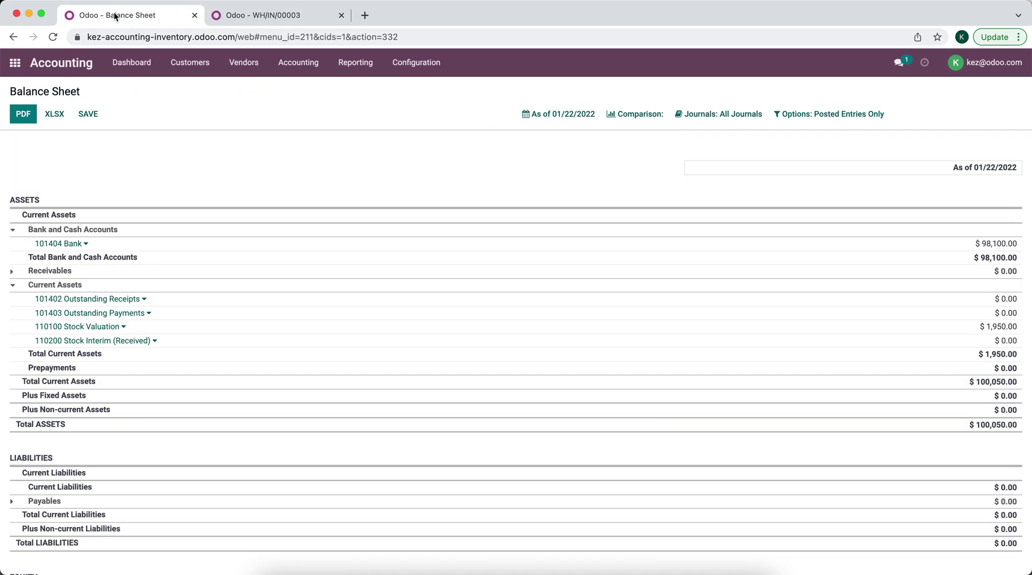
pyautogui.click(53, 37)
pyautogui.moveTo(983, 341); pyautogui.dragTo(1015, 329)
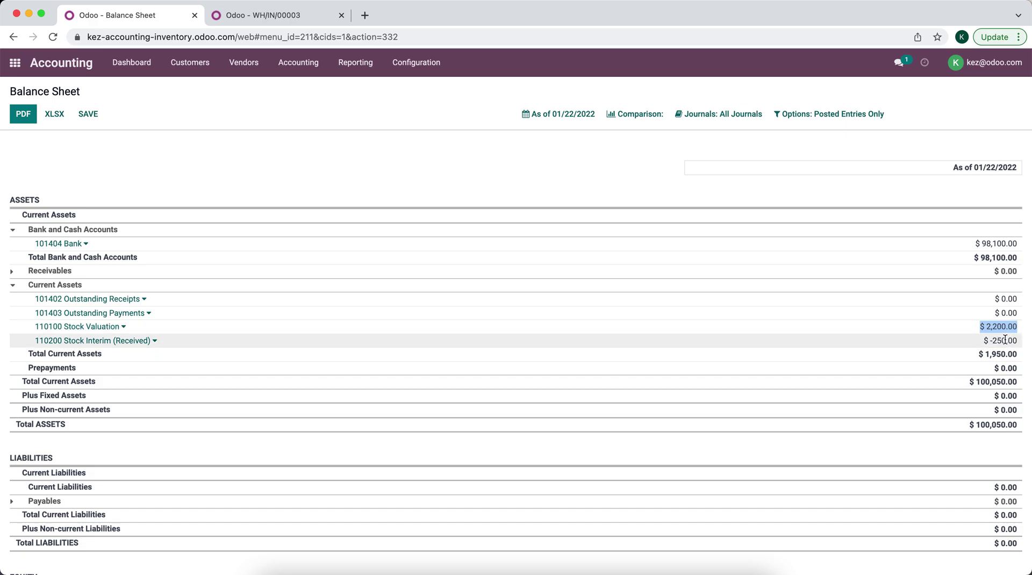
pyautogui.moveTo(984, 355); pyautogui.dragTo(1021, 361)
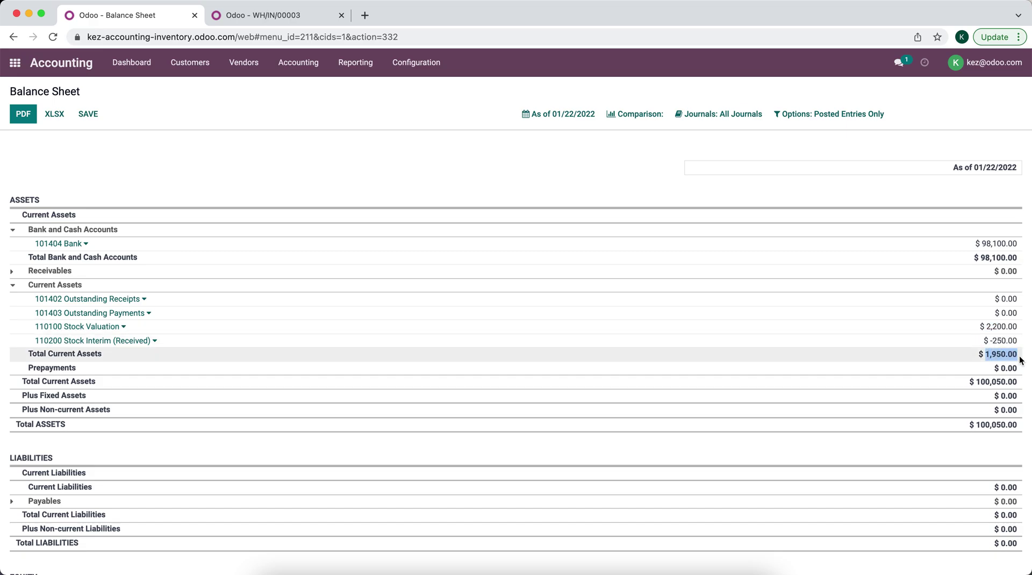
pyautogui.moveTo(986, 341); pyautogui.dragTo(1020, 345)
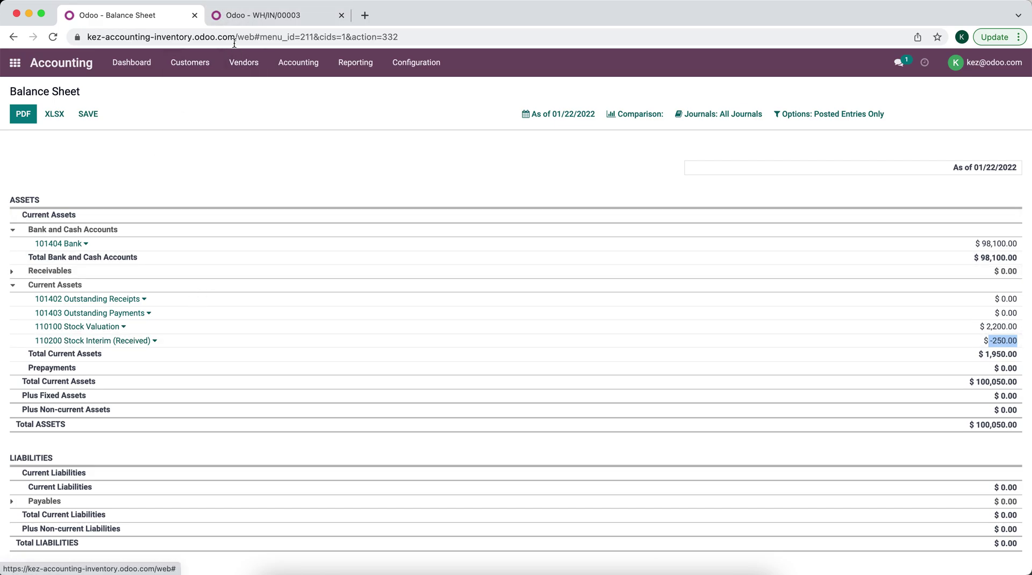
# Step: Return to the Purchase app, open the received Product 2 purchase order and create its vendor bill
pyautogui.click(233, 20)
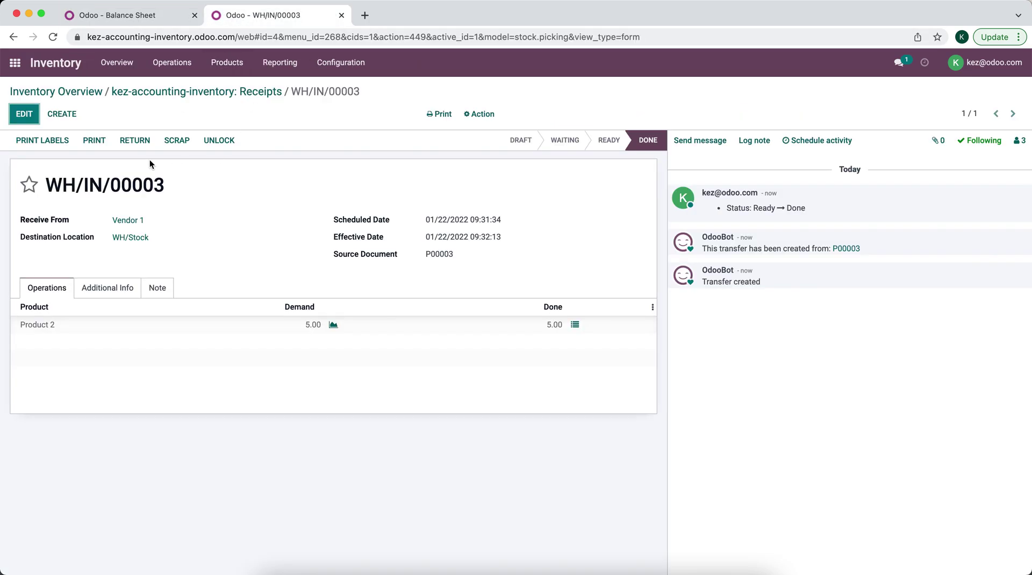
pyautogui.click(15, 62)
pyautogui.click(545, 210)
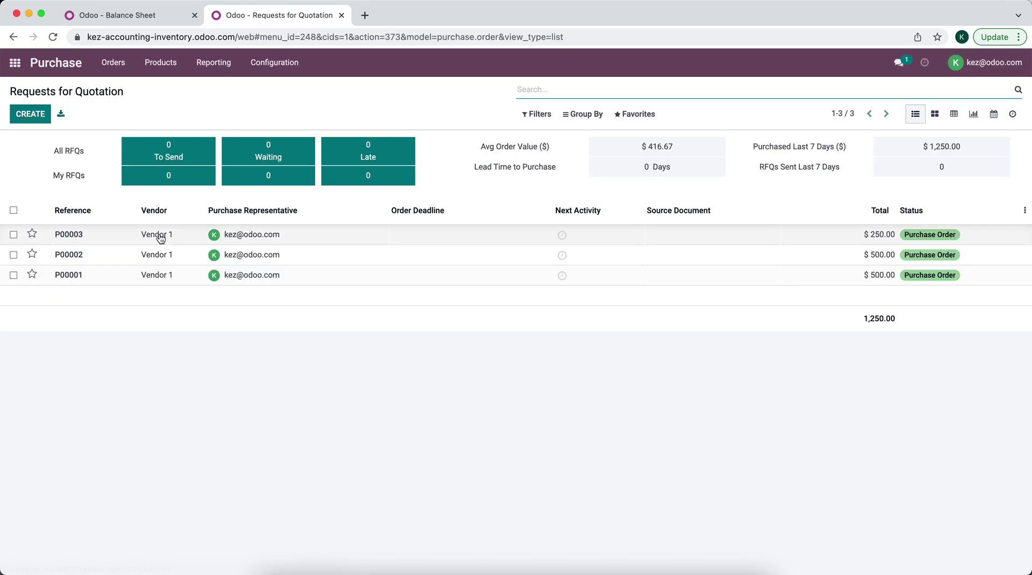
pyautogui.click(115, 240)
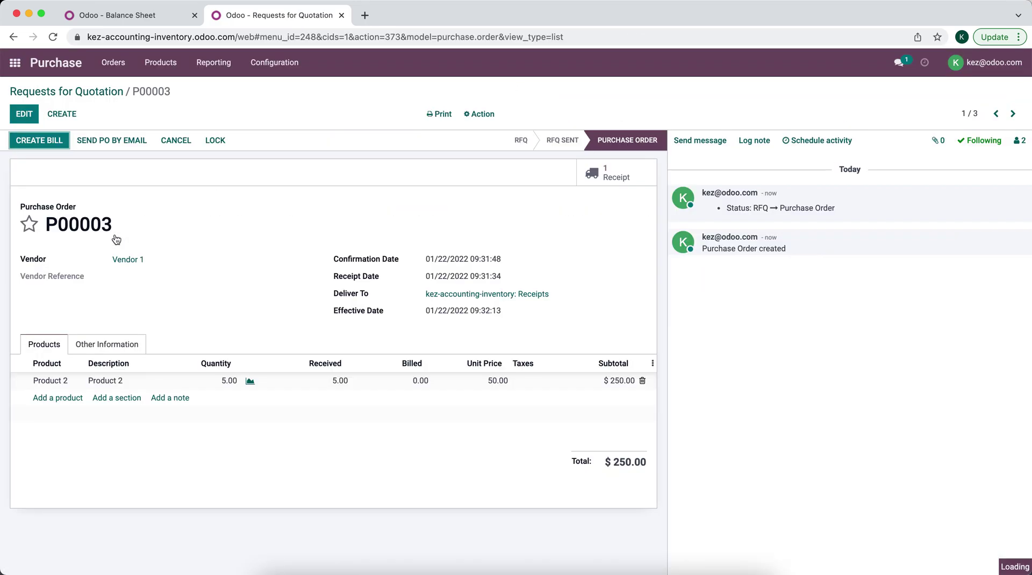
pyautogui.click(51, 140)
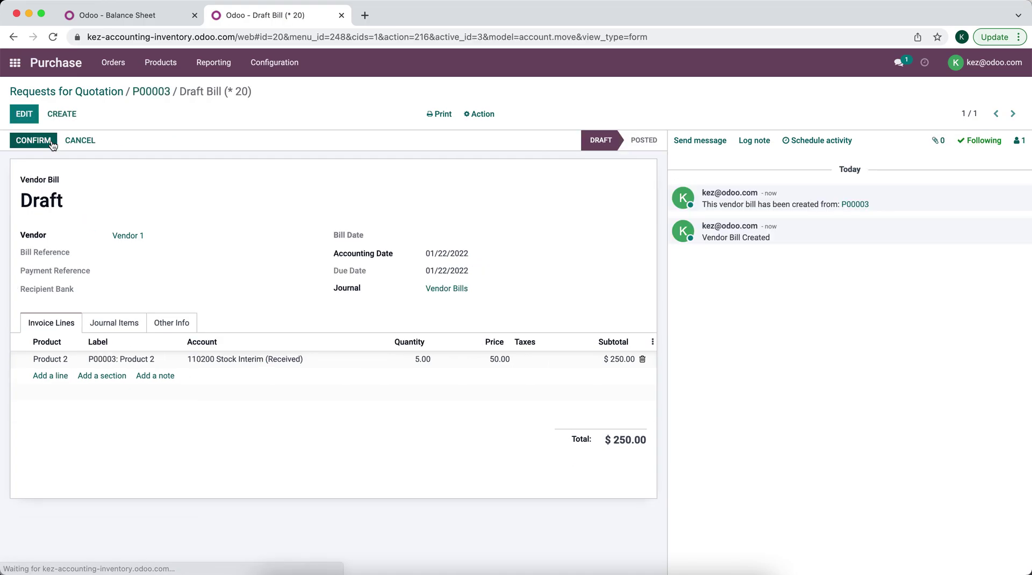
# Step: Set the draft vendor bill's bill date to 01/22/2022 and display its journal items
pyautogui.click(25, 113)
pyautogui.click(493, 236)
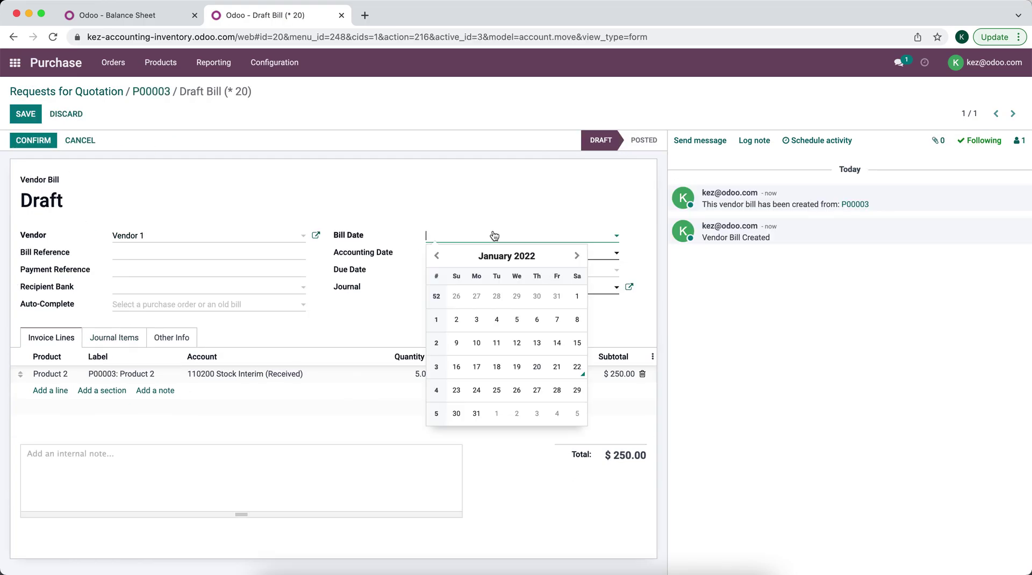
pyautogui.click(577, 367)
pyautogui.click(114, 339)
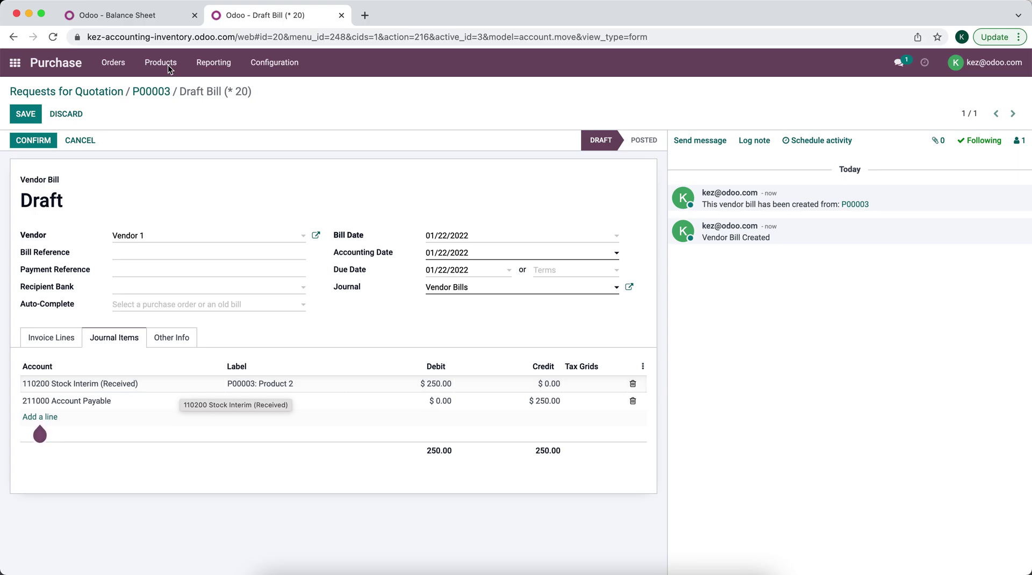
# Step: Review the Stock Interim (Received), Stock Valuation and Total Current Assets amounts on the balance sheet before confirming the bill
pyautogui.click(164, 16)
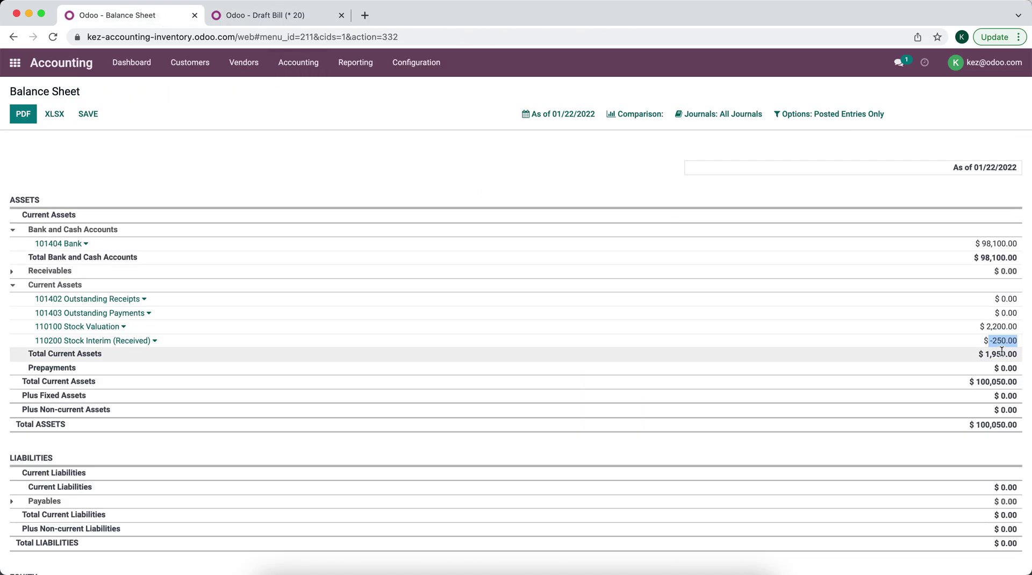
pyautogui.moveTo(983, 344); pyautogui.dragTo(1019, 345)
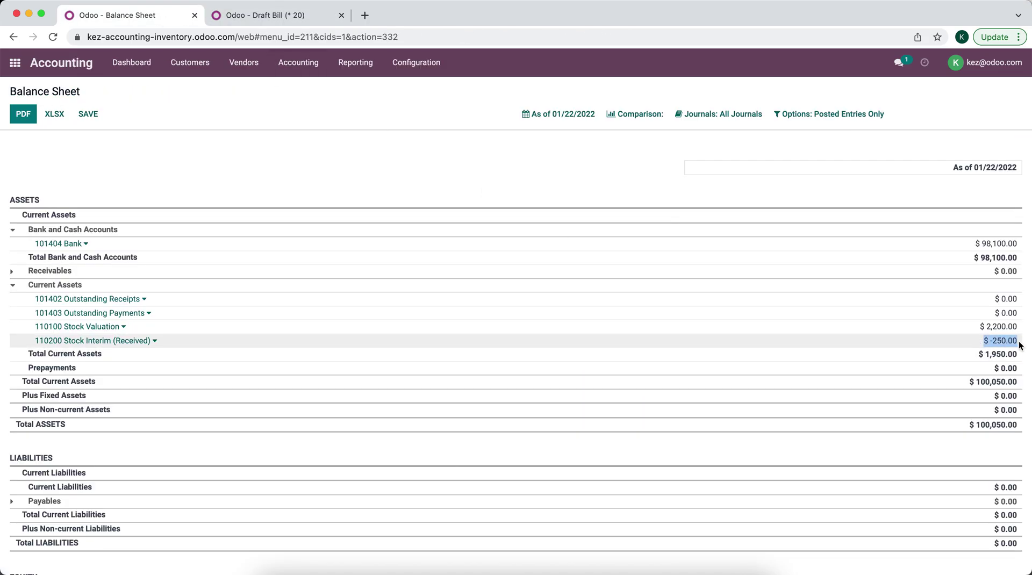
pyautogui.moveTo(980, 326); pyautogui.dragTo(1005, 326)
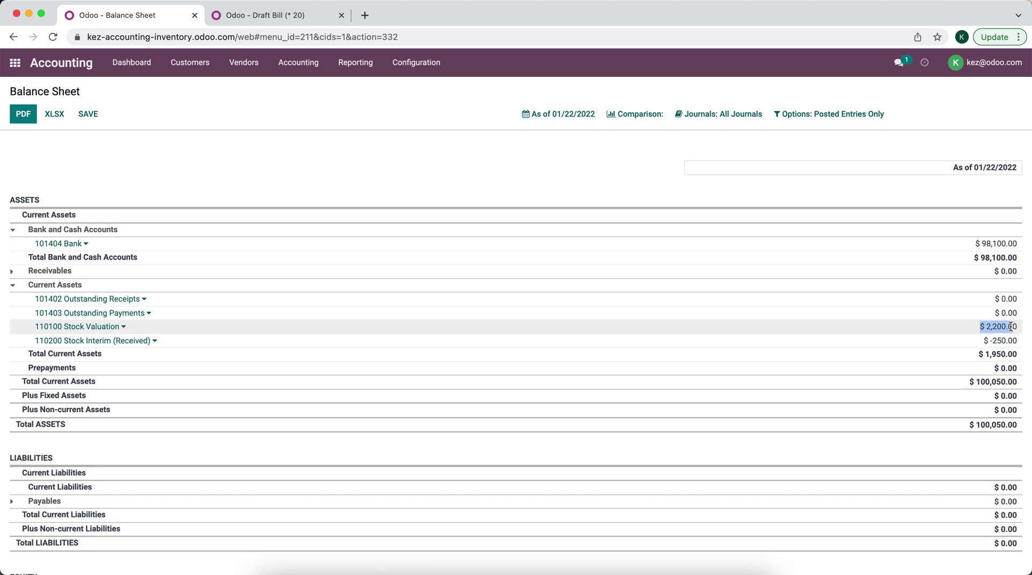
pyautogui.moveTo(977, 359); pyautogui.dragTo(1012, 355)
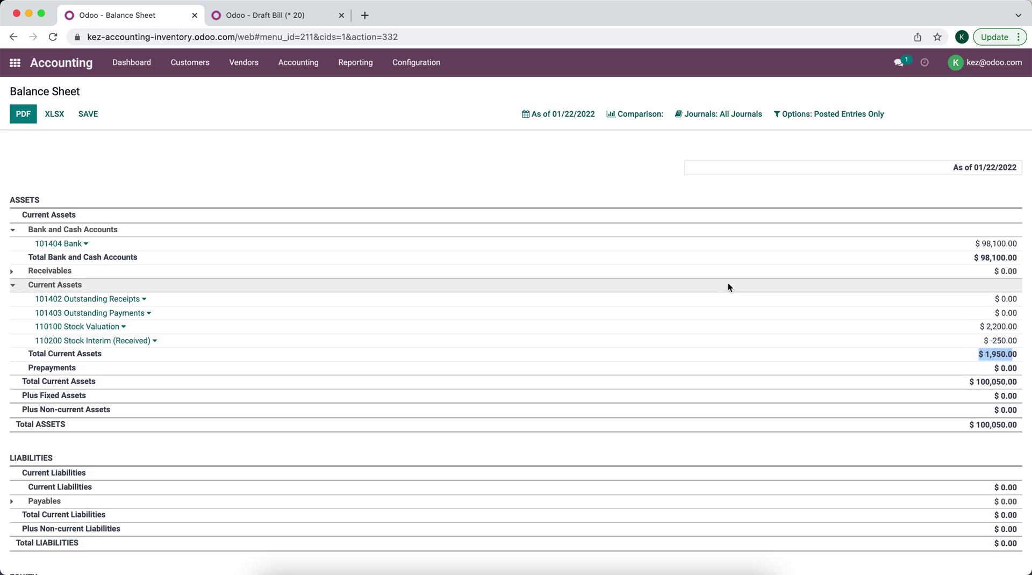
# Step: Confirm the draft vendor bill, and refresh the balance sheet to check the Stock Valuation and Stock Interim (Received) balances
pyautogui.click(301, 19)
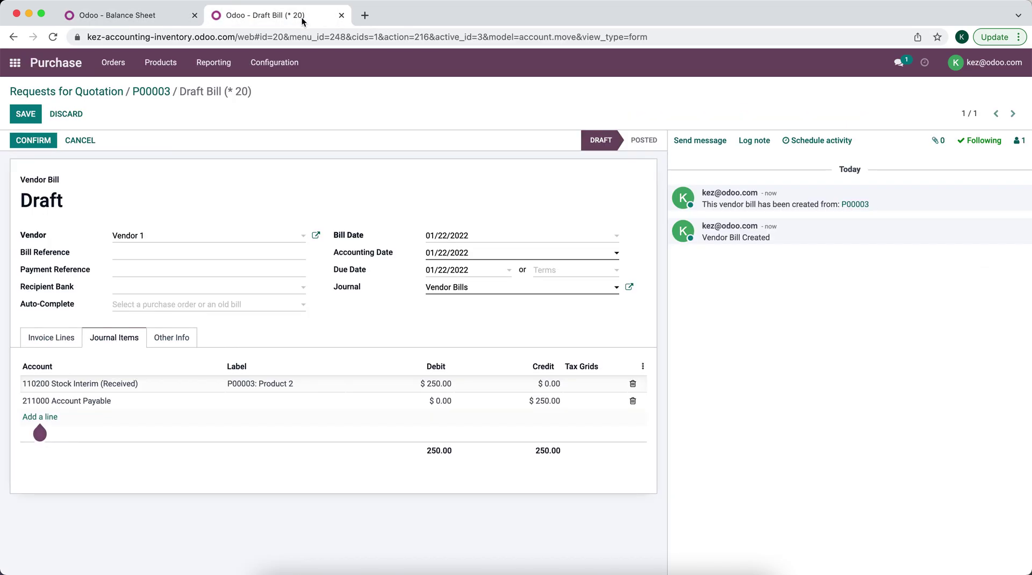
pyautogui.click(33, 144)
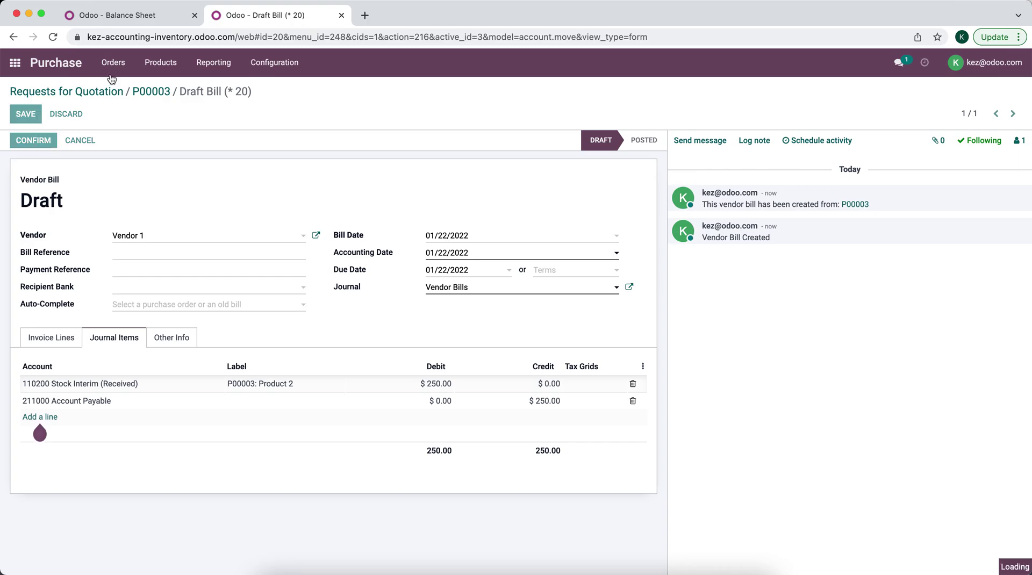
pyautogui.click(134, 17)
pyautogui.click(53, 37)
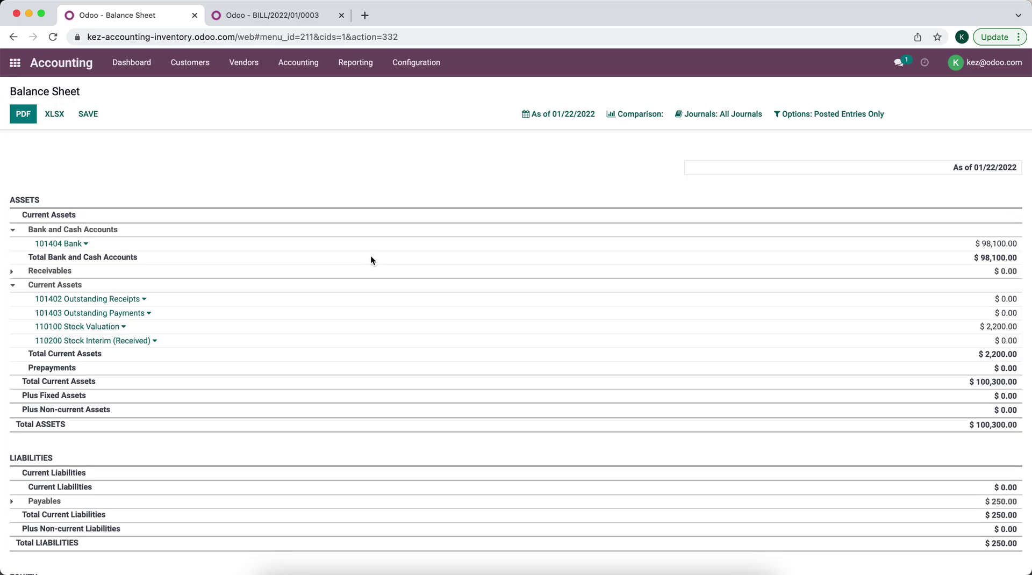
pyautogui.moveTo(979, 326); pyautogui.dragTo(1017, 345)
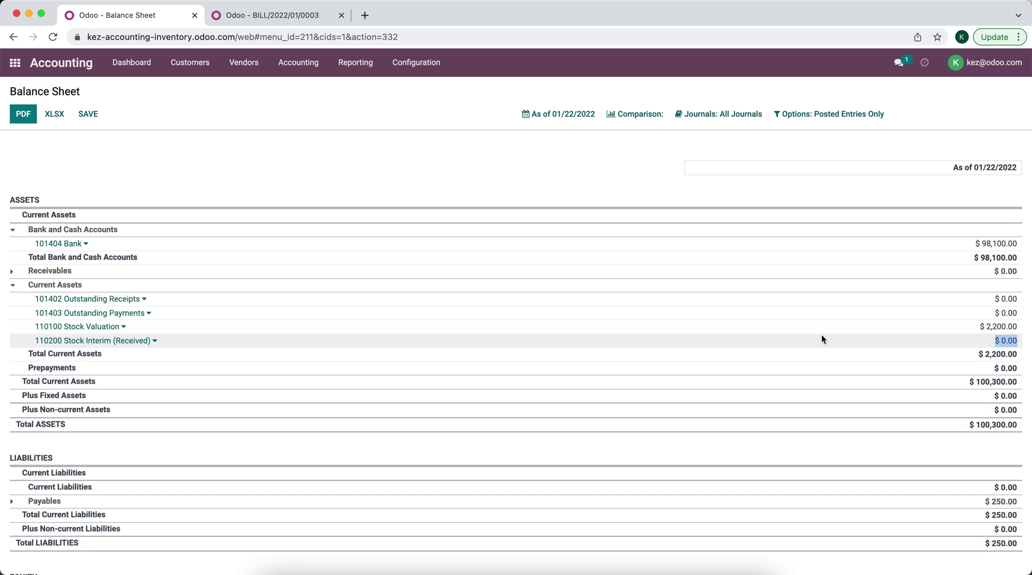
# Step: Register a $250.00 payment for the posted vendor bill with the Bank journal, Manual method and payment date 01/22/2022
pyautogui.click(254, 16)
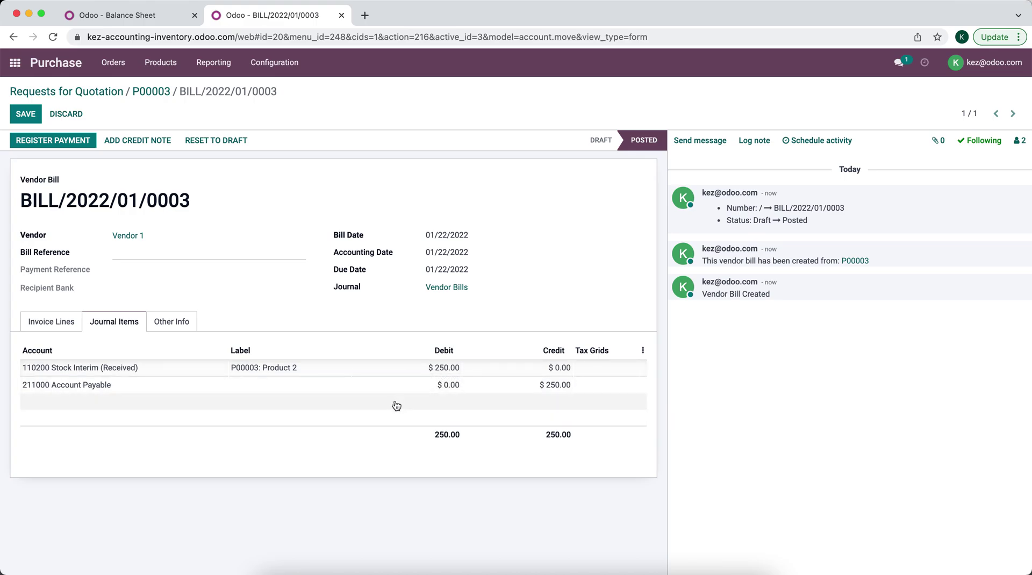
pyautogui.click(62, 327)
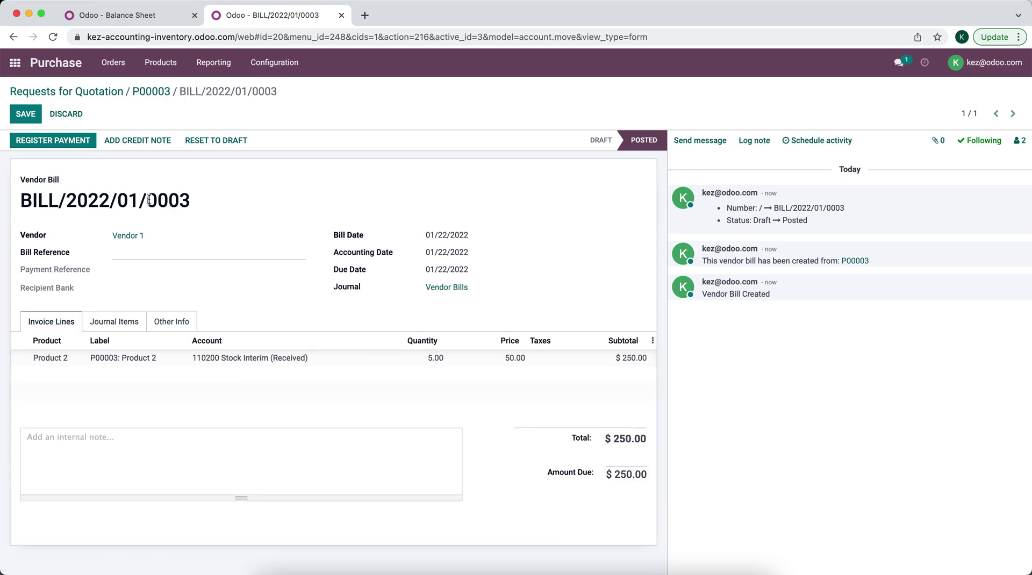
pyautogui.click(86, 140)
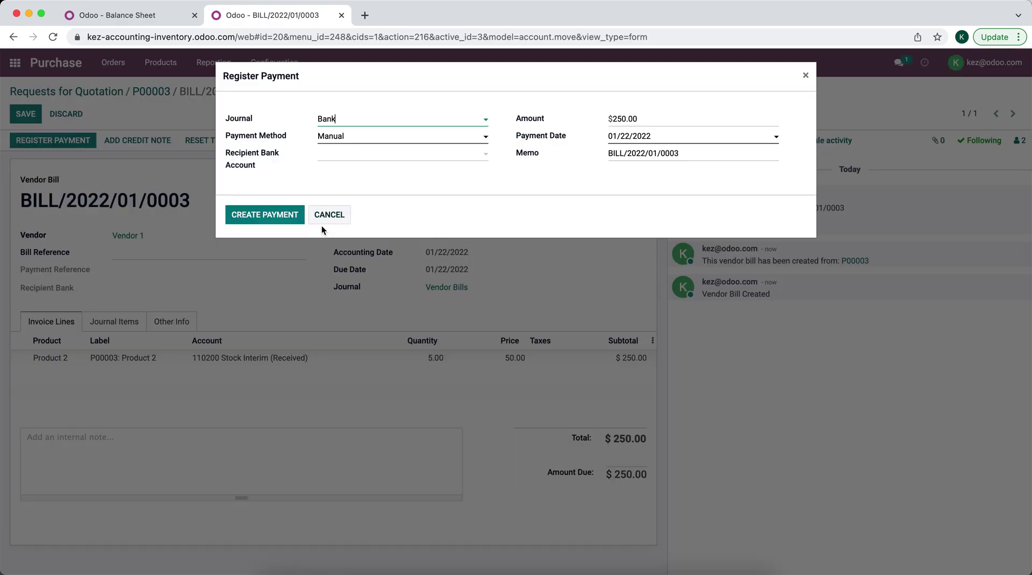
pyautogui.click(277, 218)
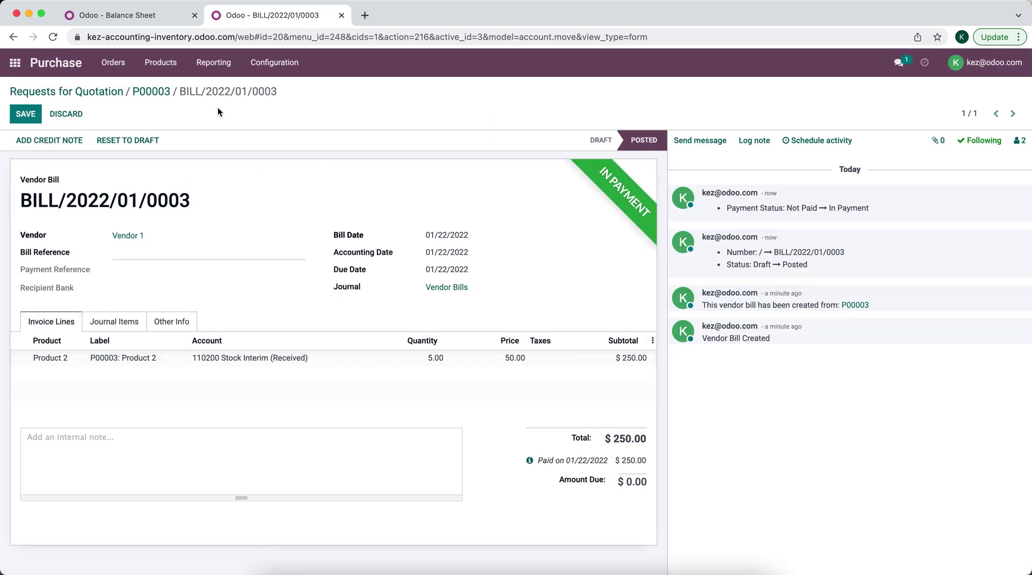
# Step: Refresh the balance sheet and check the 101403 Outstanding Payments and Total Current Assets amounts after the payment
pyautogui.click(159, 18)
pyautogui.click(53, 37)
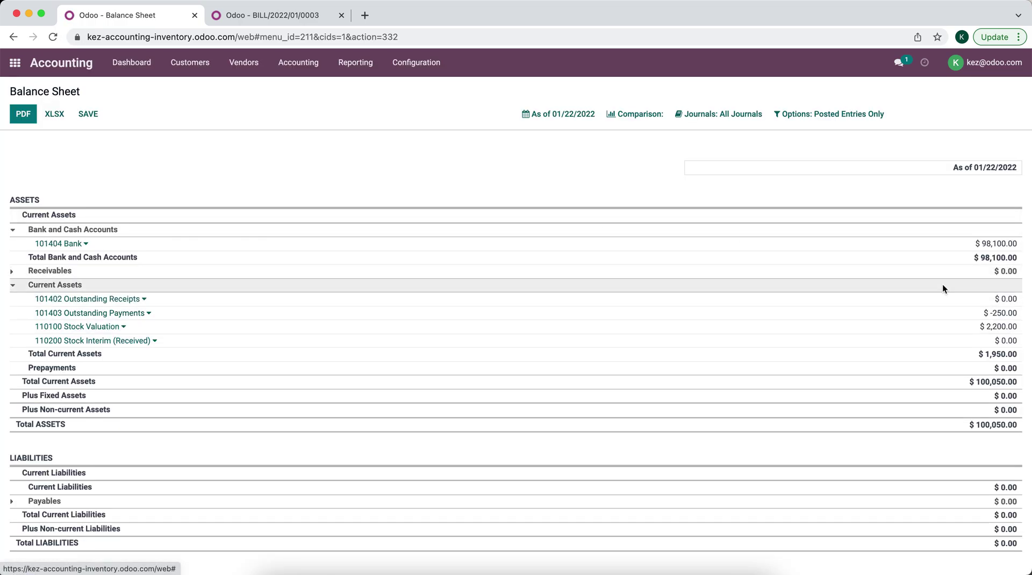
pyautogui.moveTo(972, 311); pyautogui.dragTo(1014, 312)
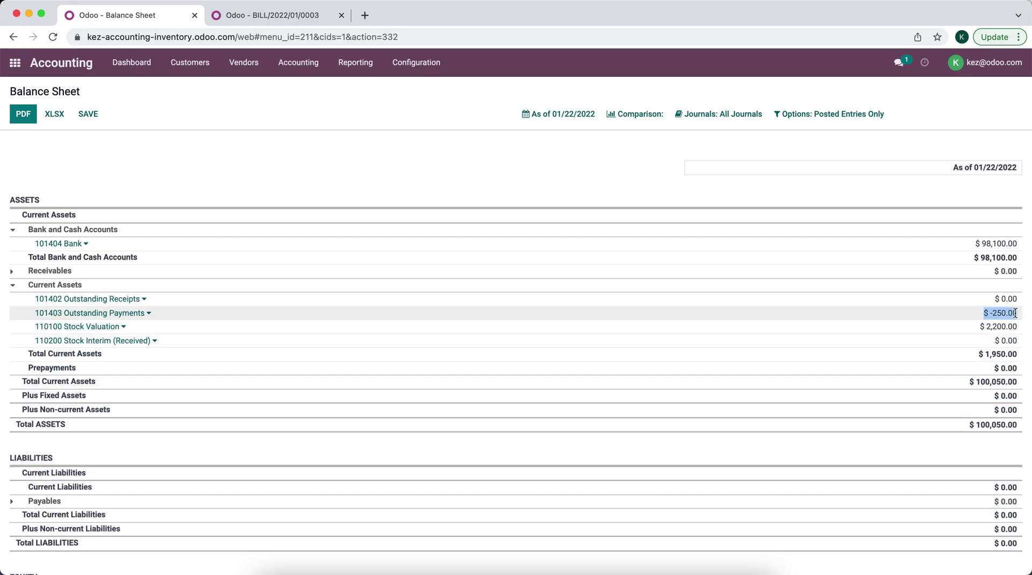
pyautogui.moveTo(975, 353); pyautogui.dragTo(1018, 353)
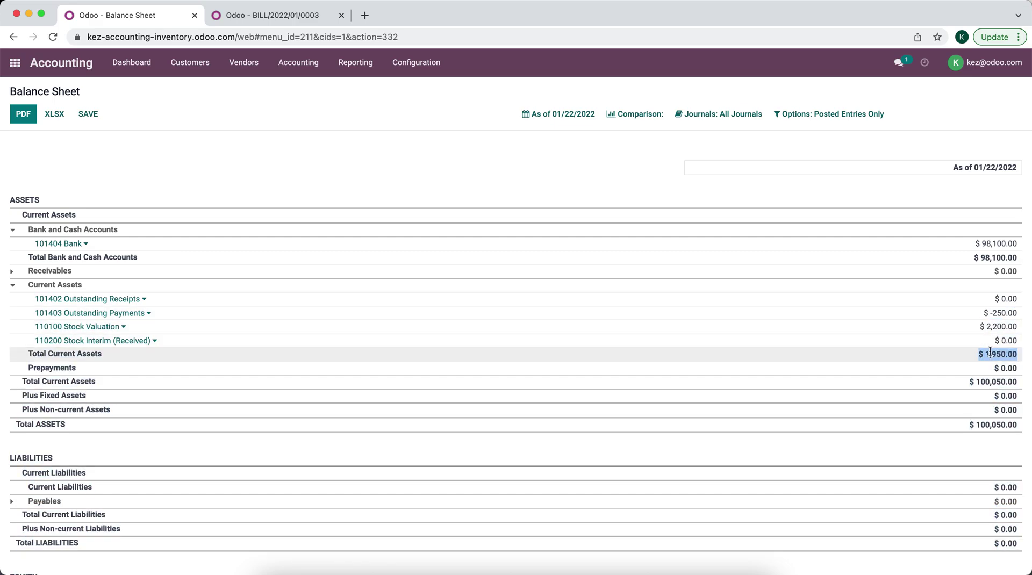
# Step: Create a bank statement for the Bank journal with a "vendor payment" transaction of -250.00 dated 01/22/2022
pyautogui.click(235, 19)
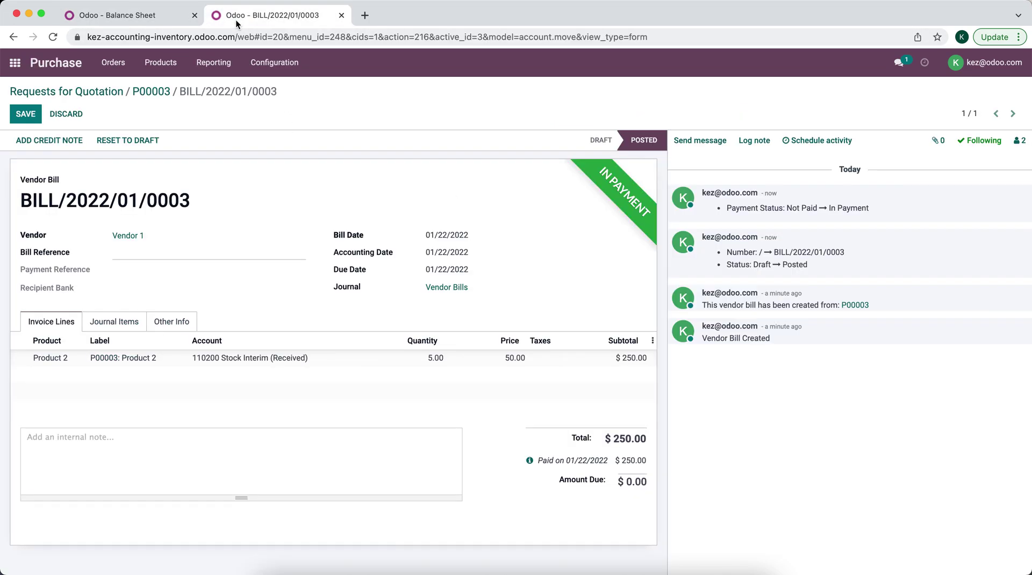
pyautogui.click(15, 64)
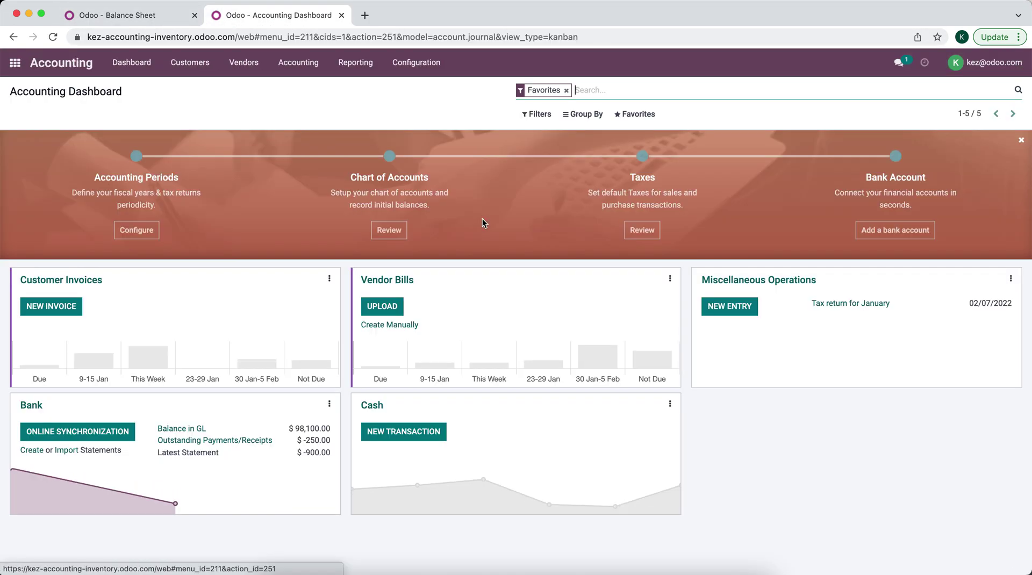
pyautogui.click(32, 451)
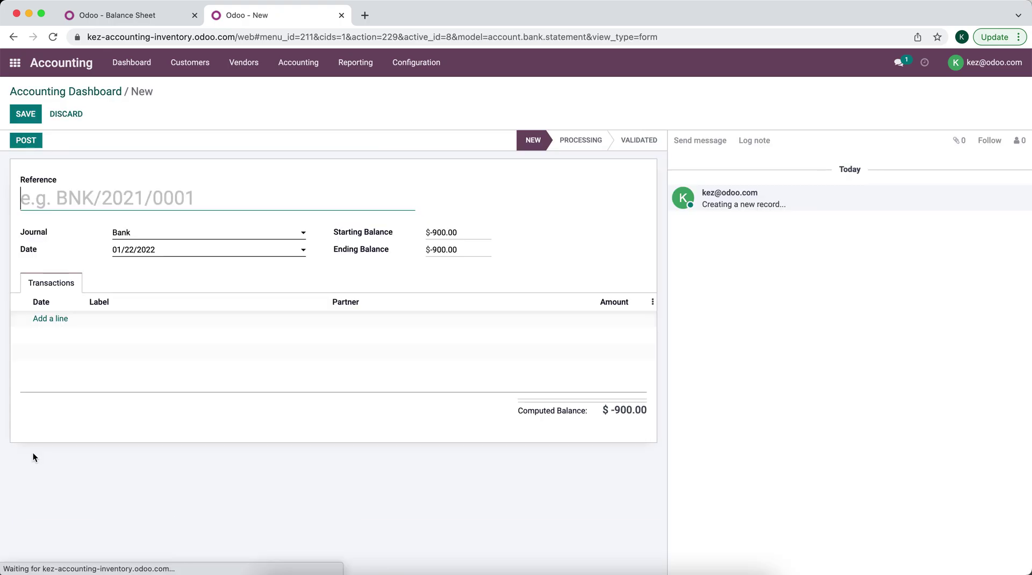
pyautogui.click(49, 319)
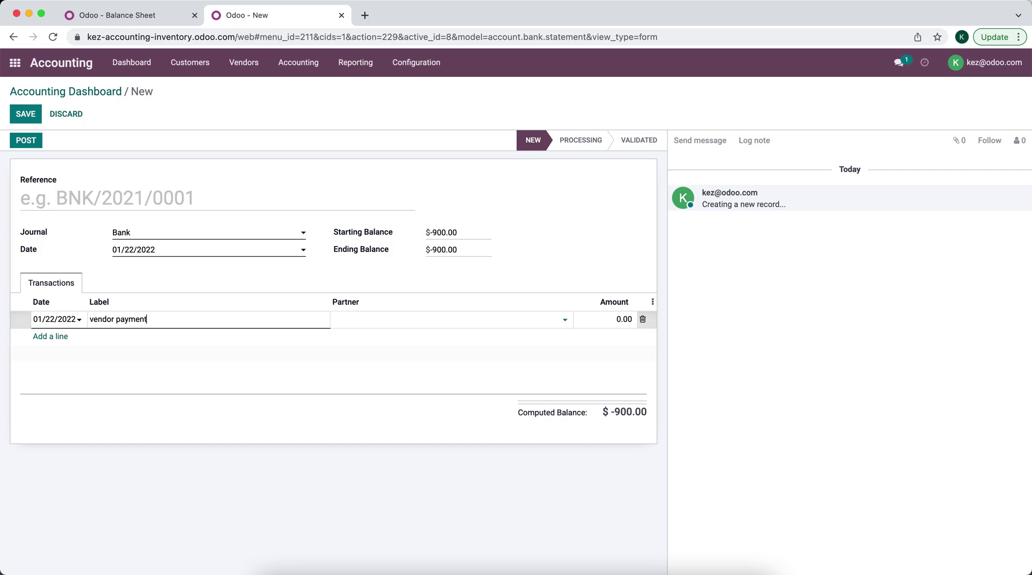
pyautogui.press('BackSpace')
# Step: Set the bank statement's ending balance to -1,150.00 to match the computed balance, and post the statement
pyautogui.click(468, 247)
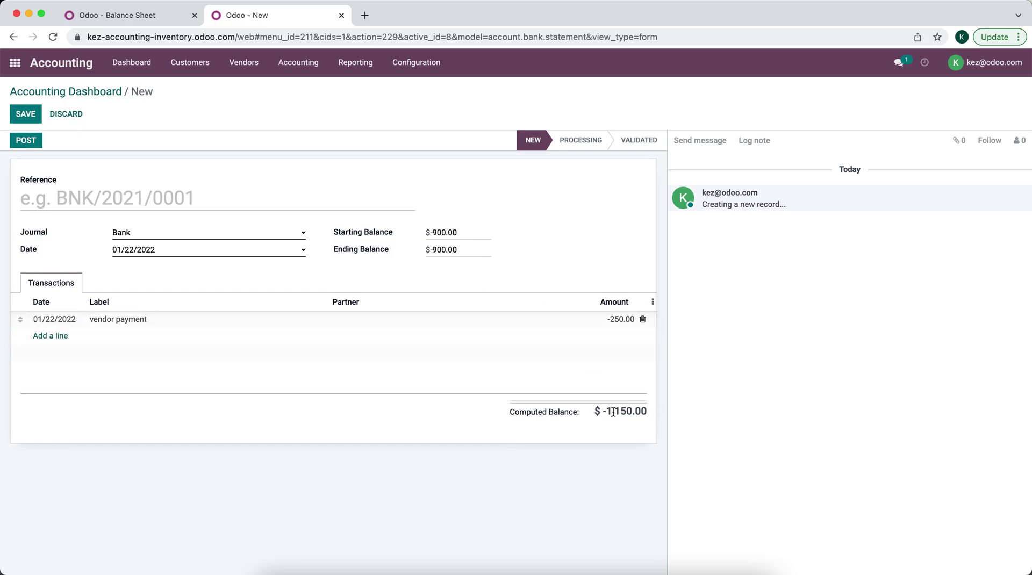
pyautogui.moveTo(610, 412); pyautogui.dragTo(647, 412)
pyautogui.hotkey('ctrl', 'c')
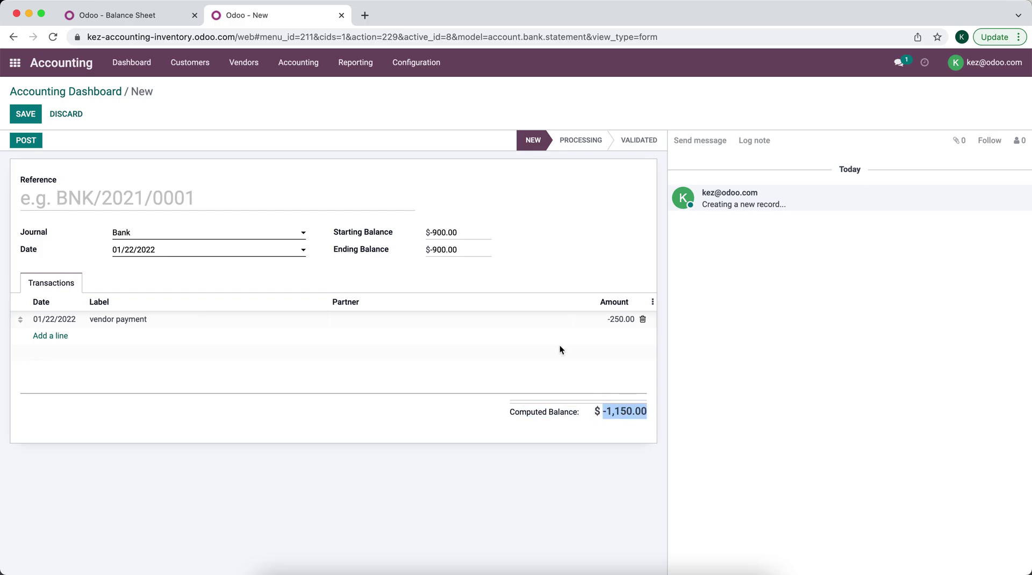
pyautogui.click(460, 248)
pyautogui.hotkey('ctrl', 'v')
pyautogui.click(21, 139)
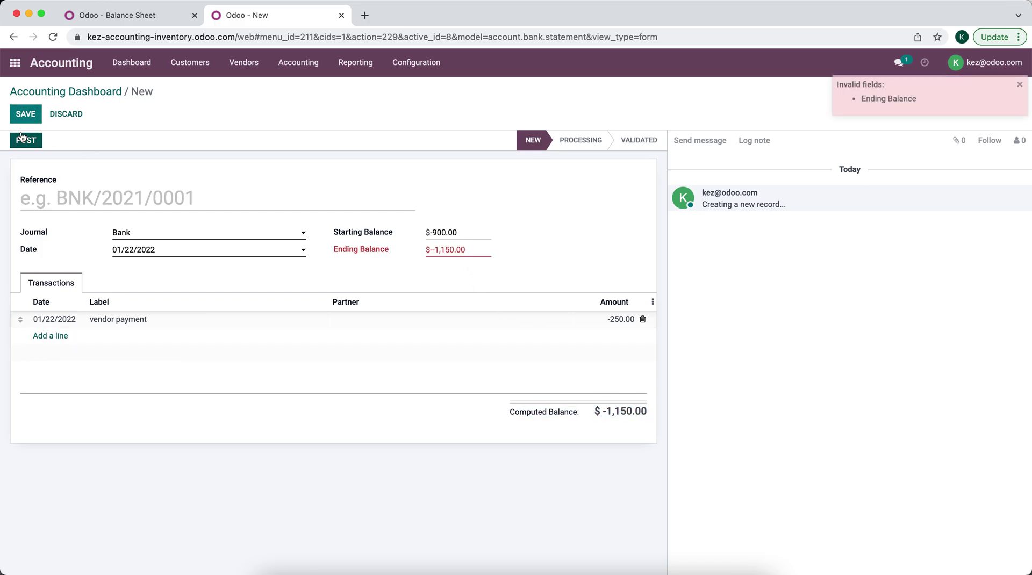
pyautogui.click(436, 251)
pyautogui.press('BackSpace')
pyautogui.click(25, 141)
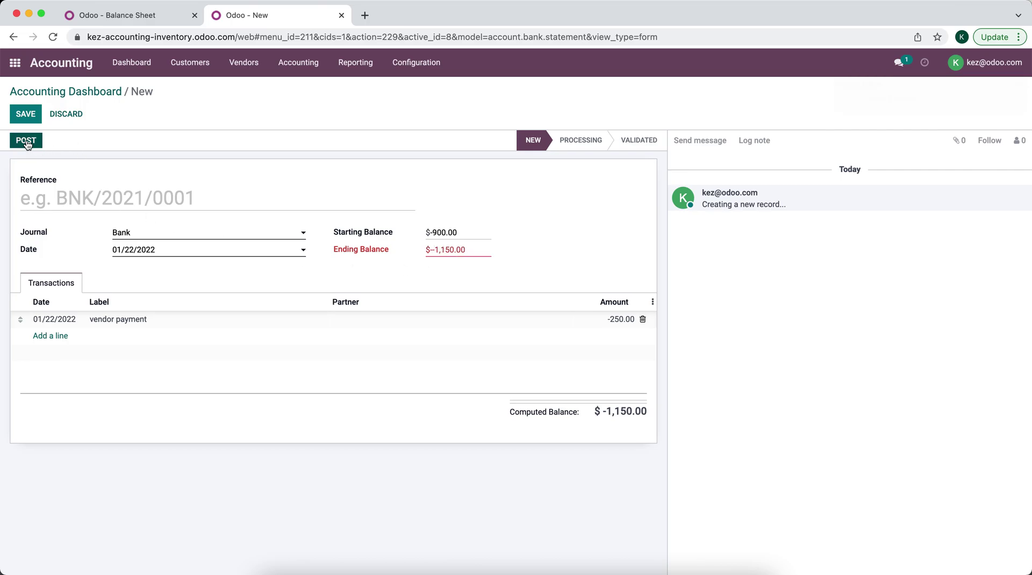
pyautogui.write('-')
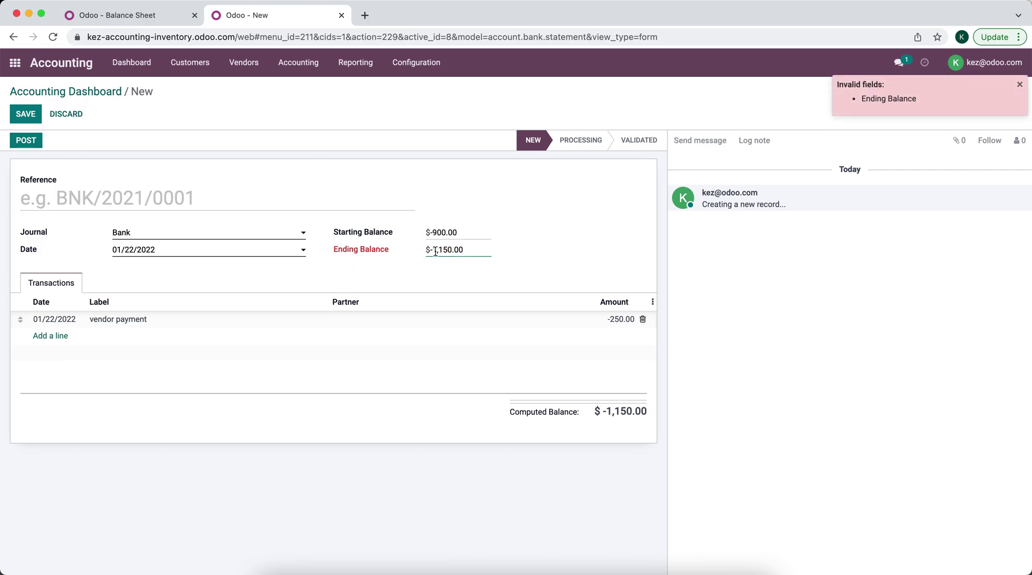
pyautogui.click(18, 141)
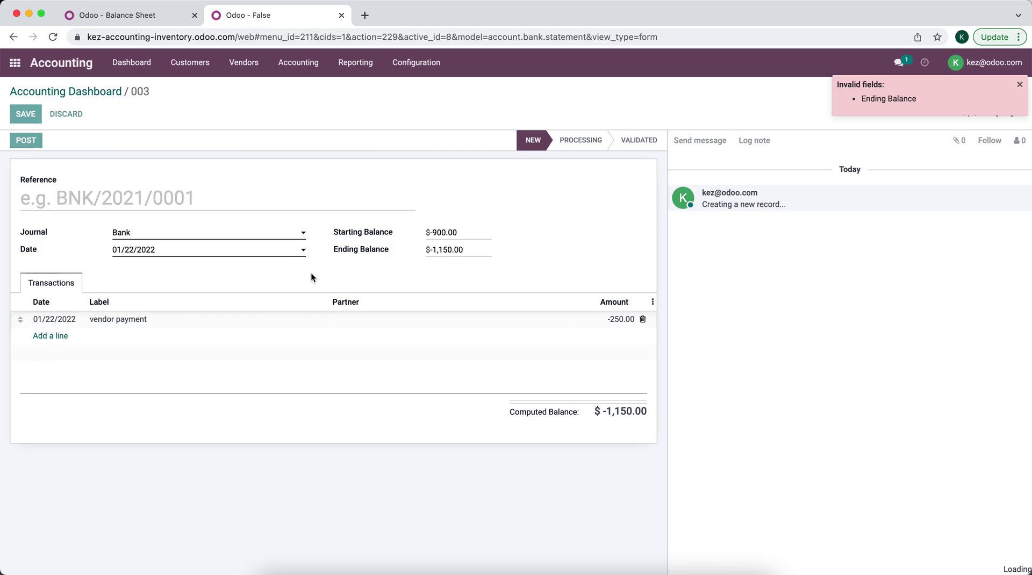
# Step: Reconcile the statement line with Vendor 1's $250.00 payment for BILL/2022/01/0003, closing the statement, and view the balance sheet
pyautogui.click(45, 140)
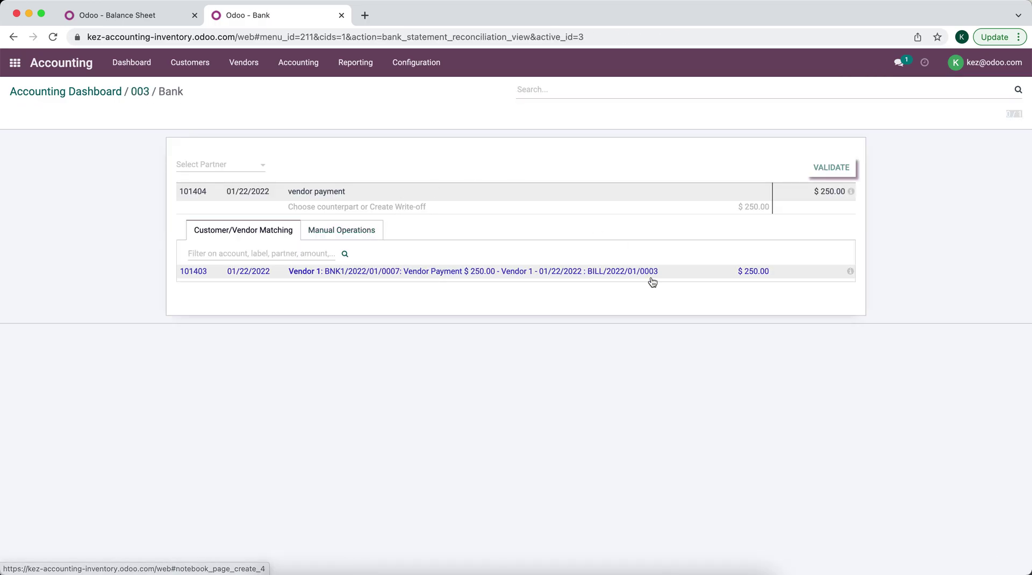
pyautogui.click(666, 276)
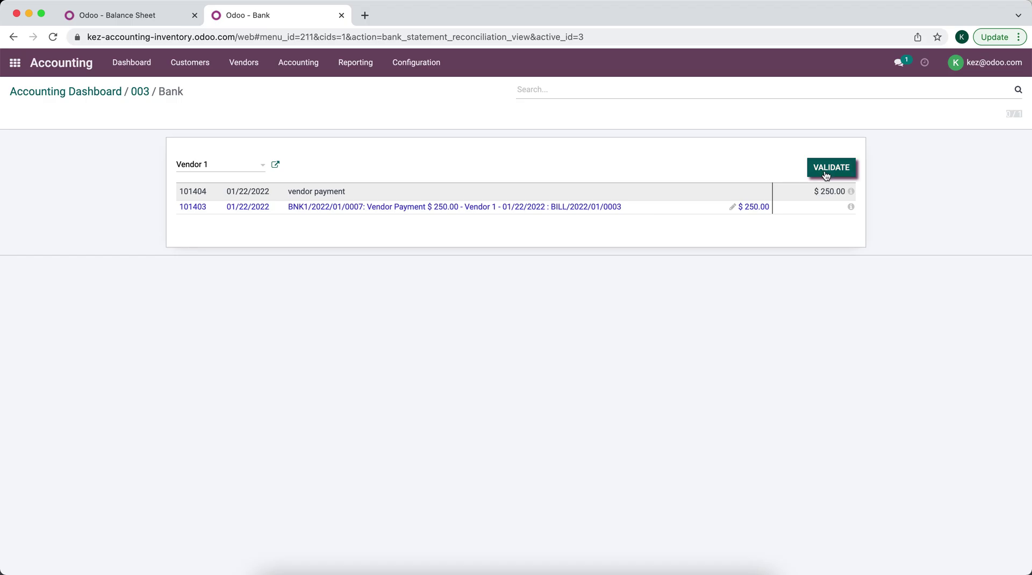
pyautogui.click(825, 169)
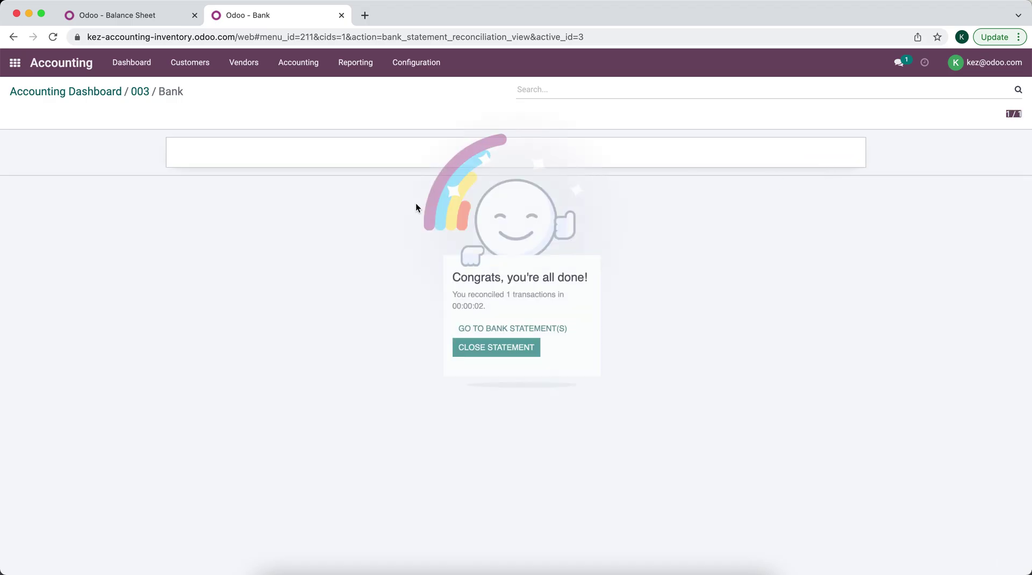
pyautogui.click(495, 348)
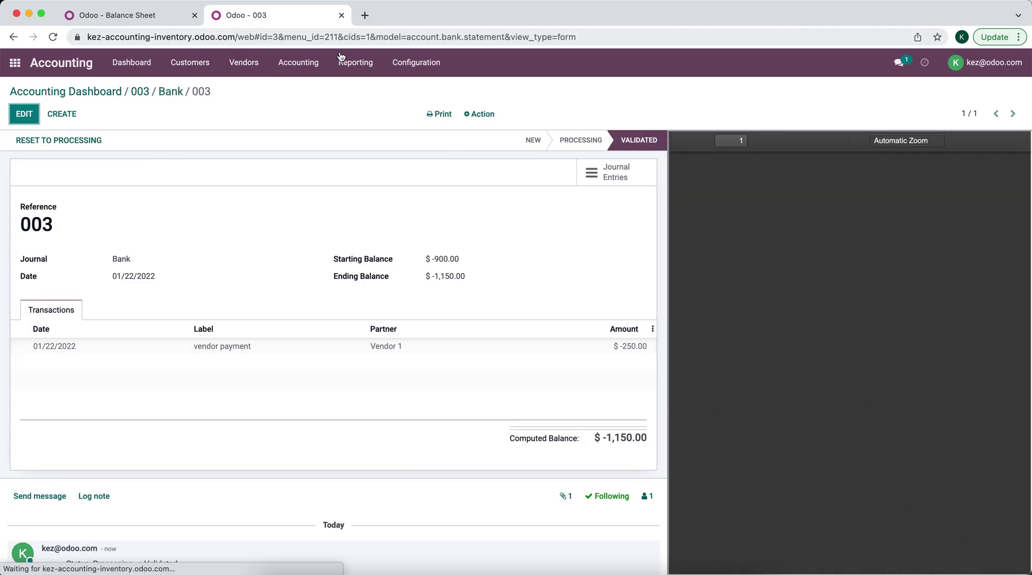
pyautogui.click(160, 15)
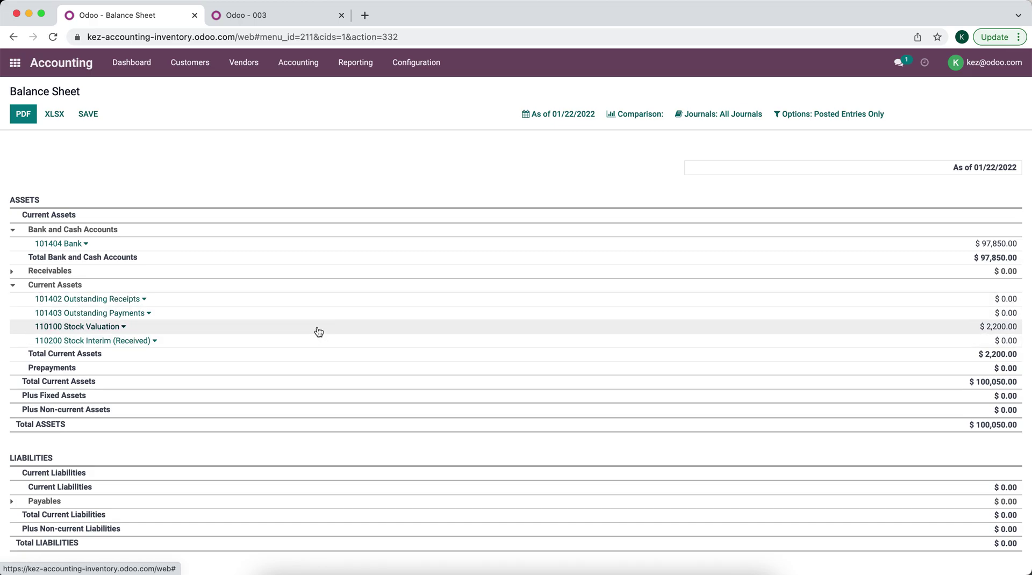
# Step: Create a sales quotation for Customer 1 with one unit of Product 2 at 100.00, and confirm it as a sales order
pyautogui.click(240, 12)
pyautogui.click(15, 64)
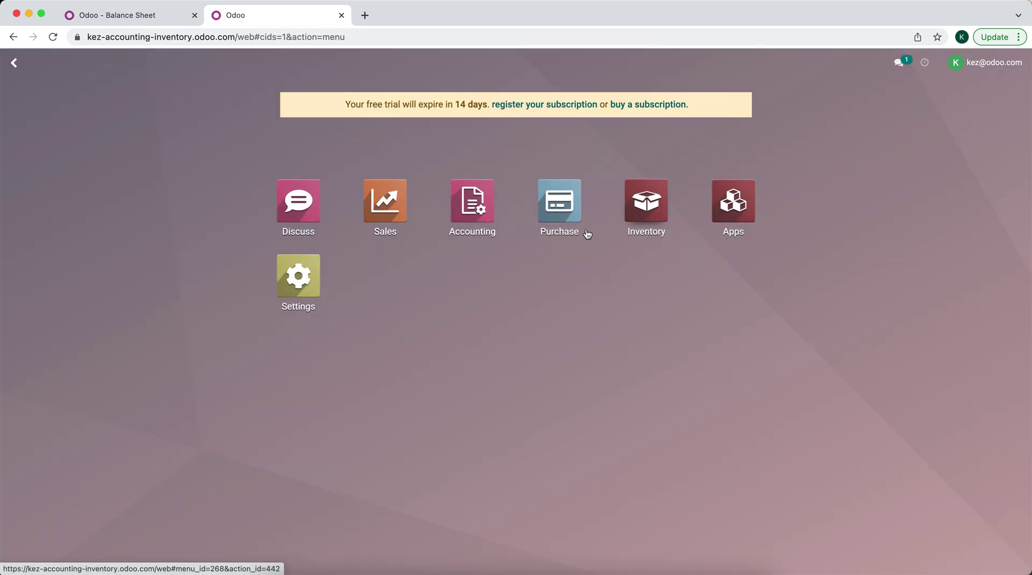
pyautogui.click(385, 213)
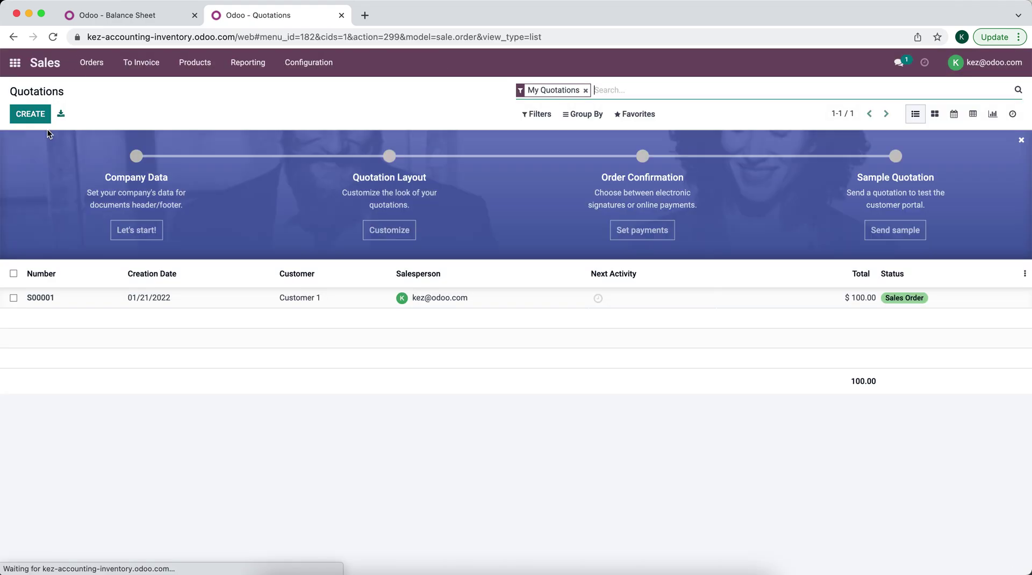
pyautogui.click(29, 113)
pyautogui.click(161, 248)
pyautogui.click(161, 267)
pyautogui.click(71, 335)
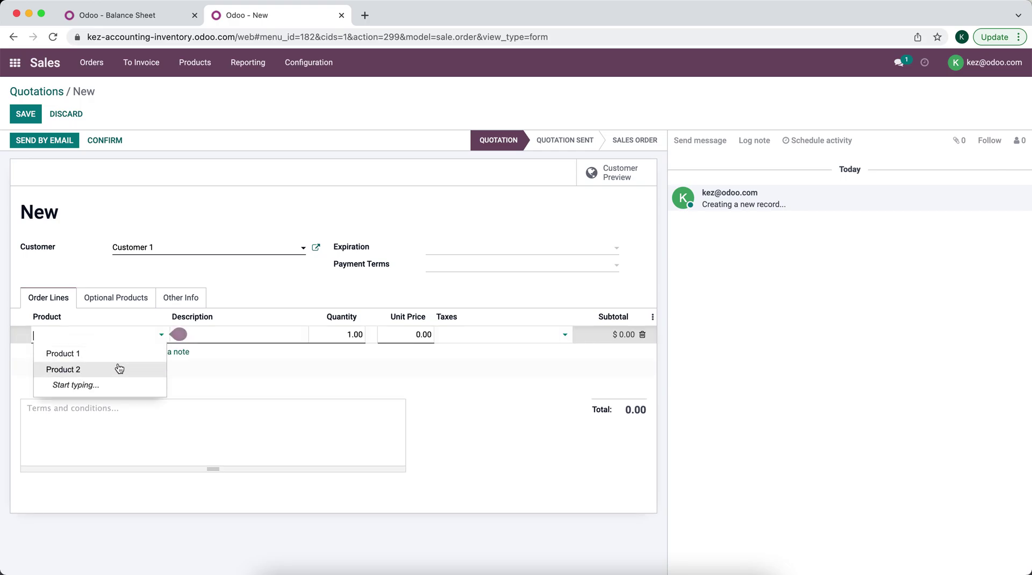
pyautogui.click(115, 370)
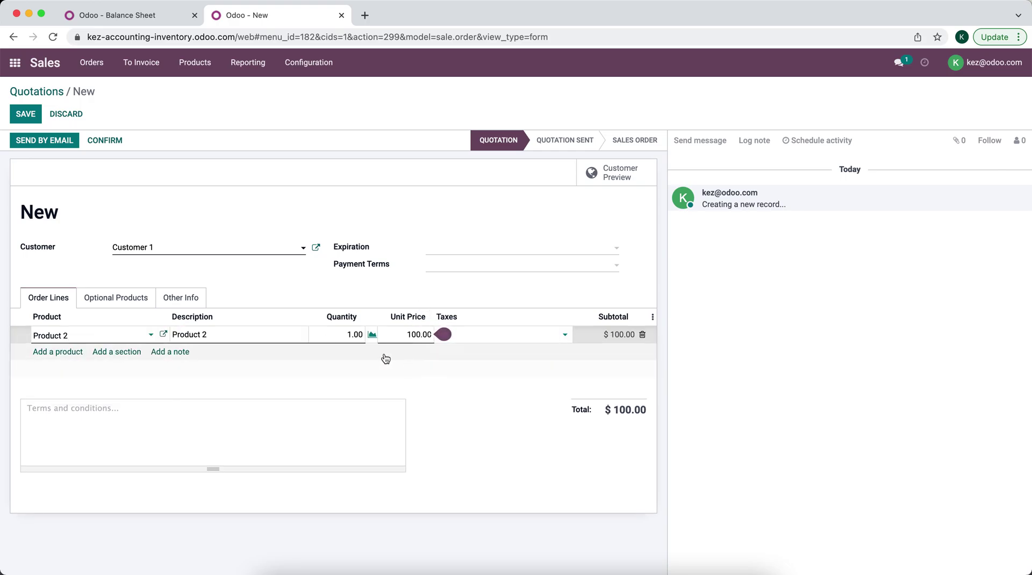
pyautogui.click(403, 283)
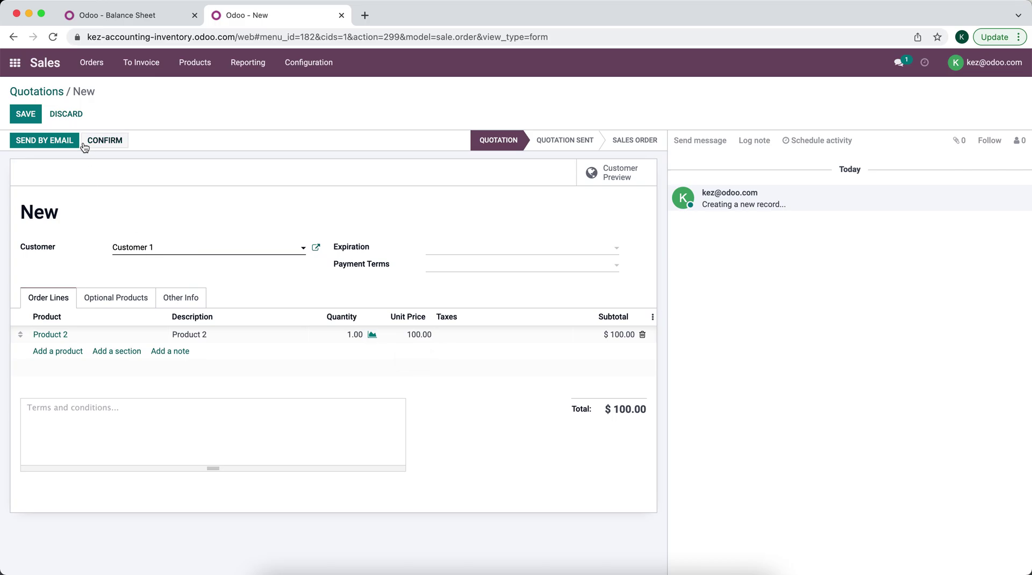
pyautogui.click(102, 144)
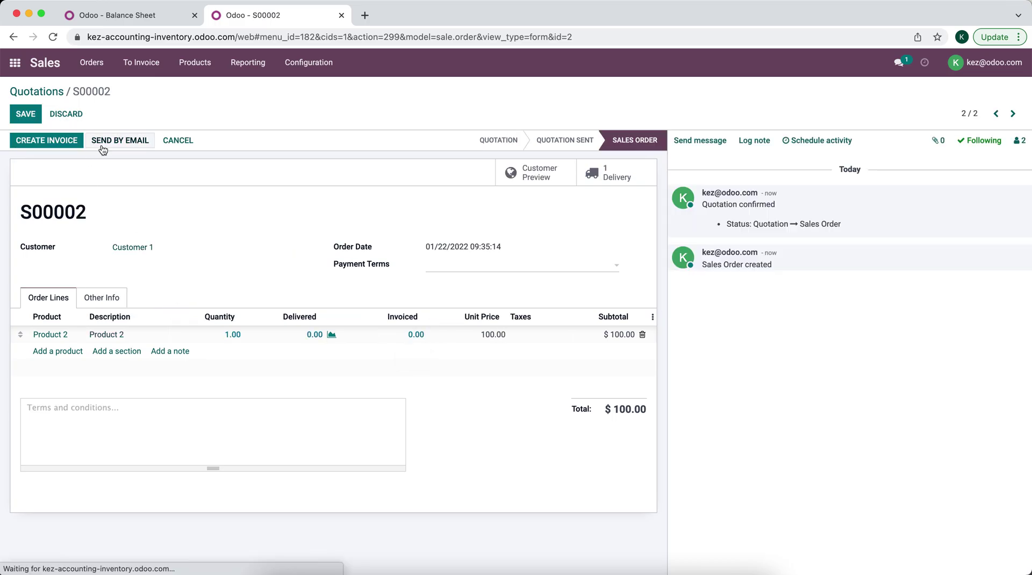
# Step: Open the sales order's delivery, and review the stock account balances on the balance sheet before validating it
pyautogui.click(614, 181)
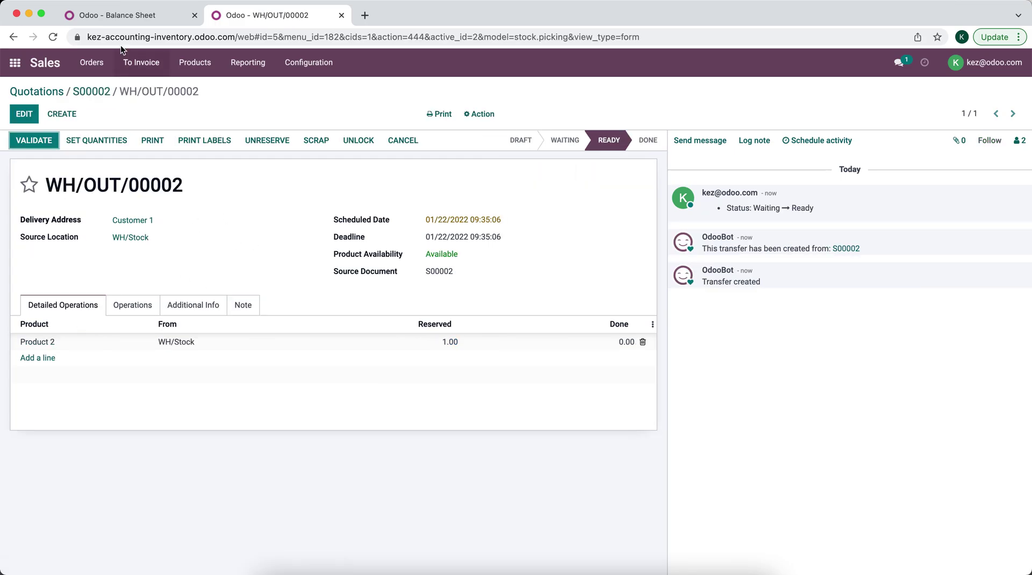
pyautogui.click(124, 15)
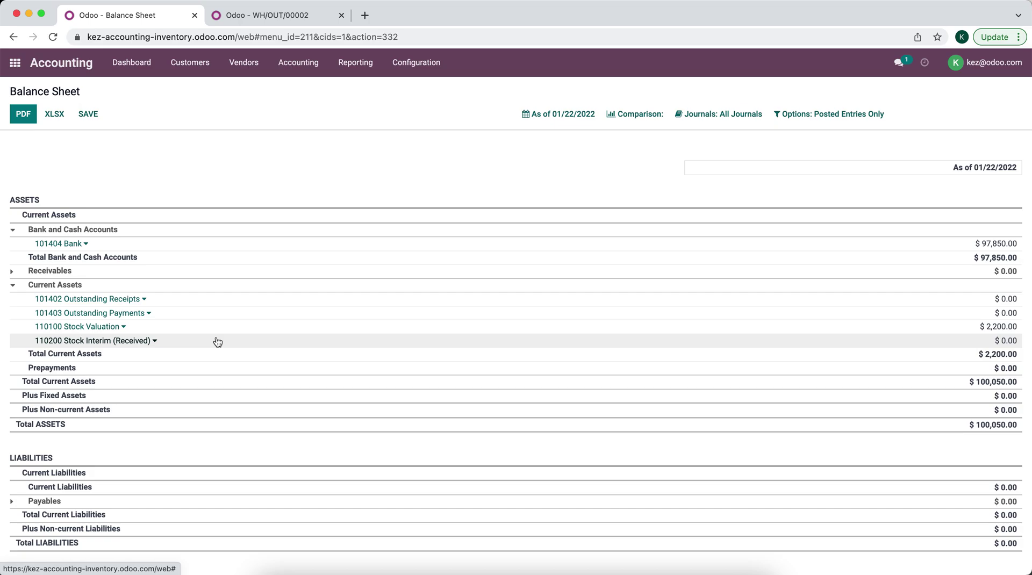
pyautogui.click(243, 20)
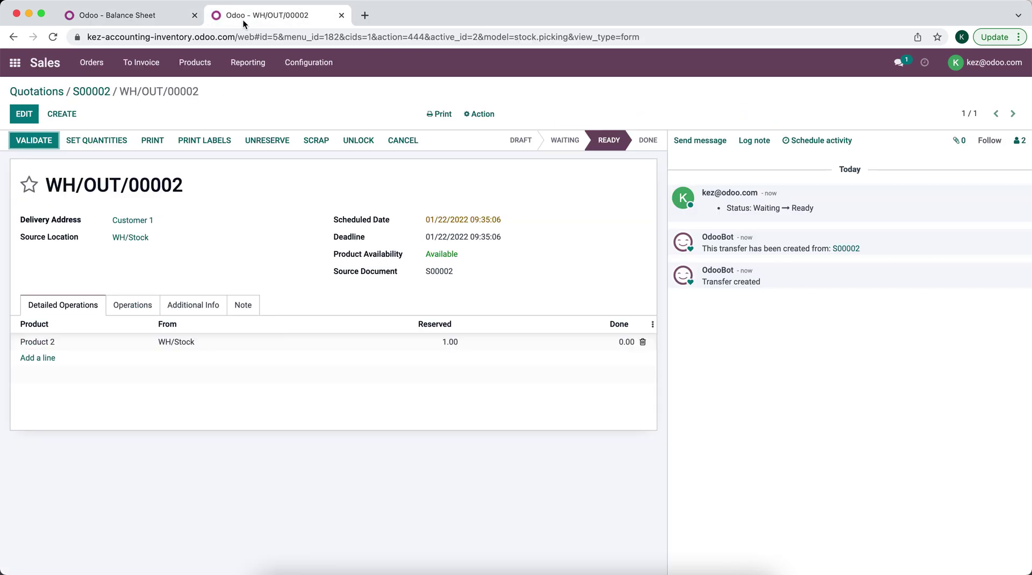
# Step: Validate the Product 2 delivery as an immediate transfer of all quantities, and refresh the balance sheet to check the stock accounts
pyautogui.click(36, 141)
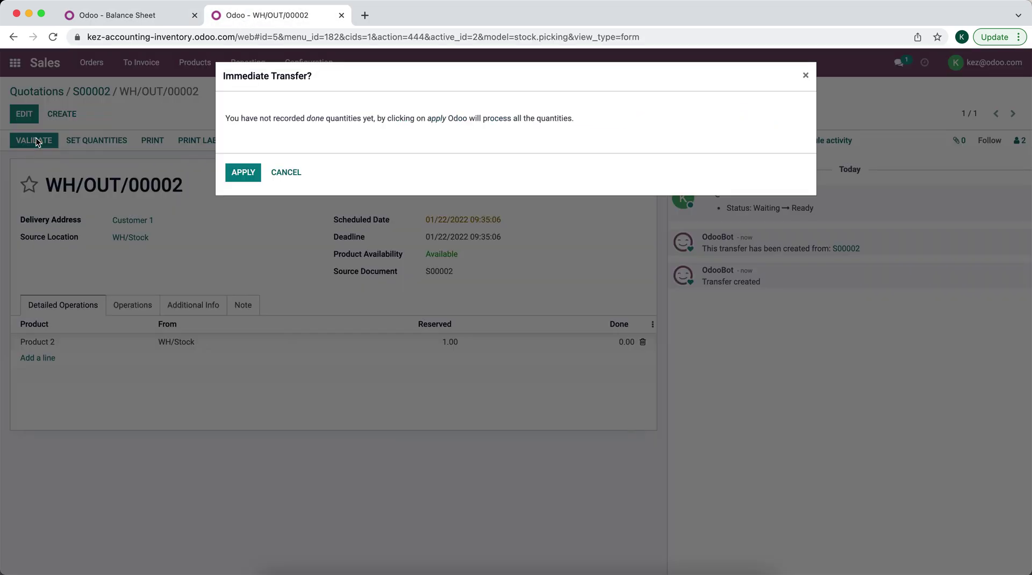
pyautogui.click(242, 173)
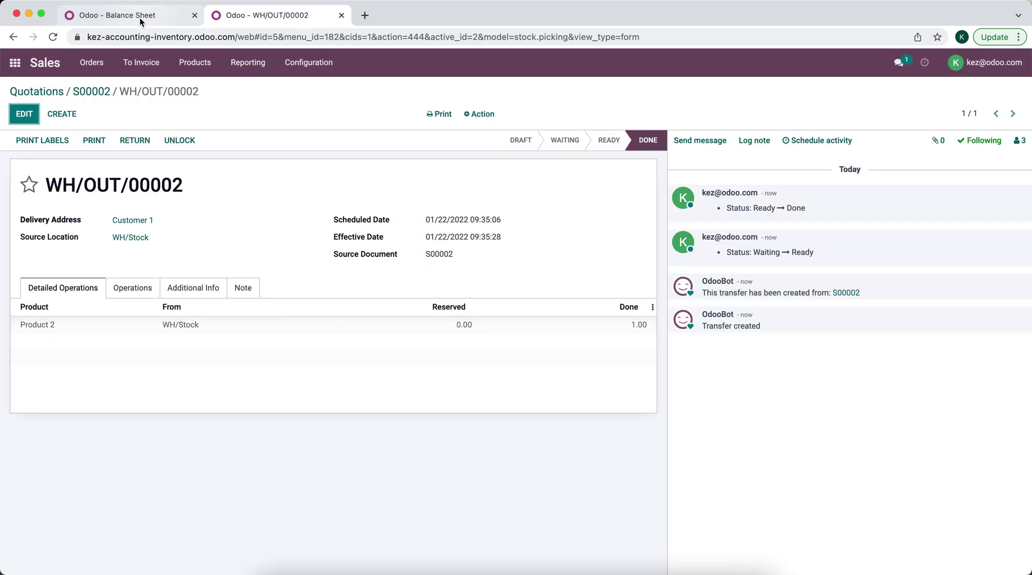
pyautogui.click(140, 18)
pyautogui.click(52, 38)
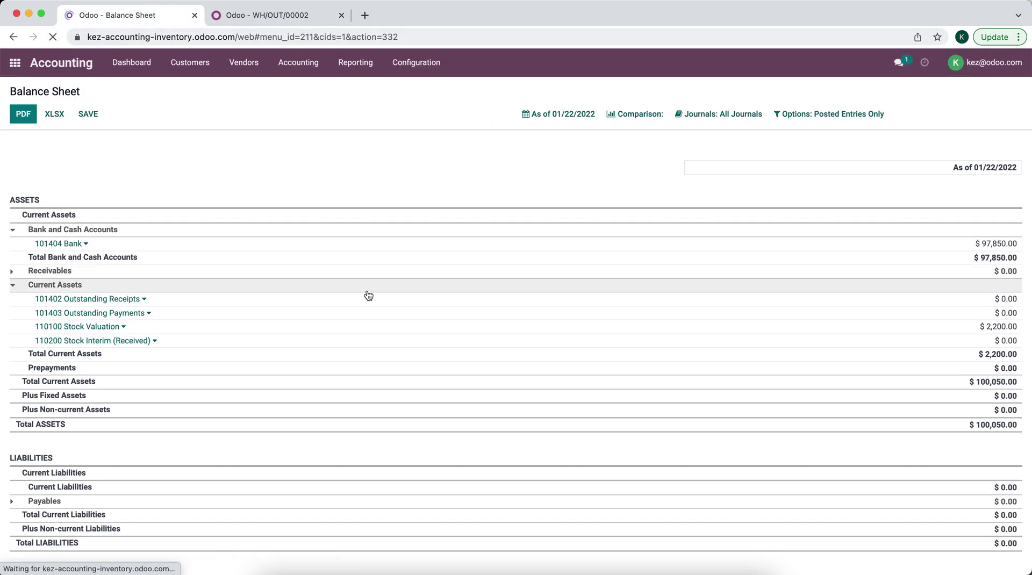
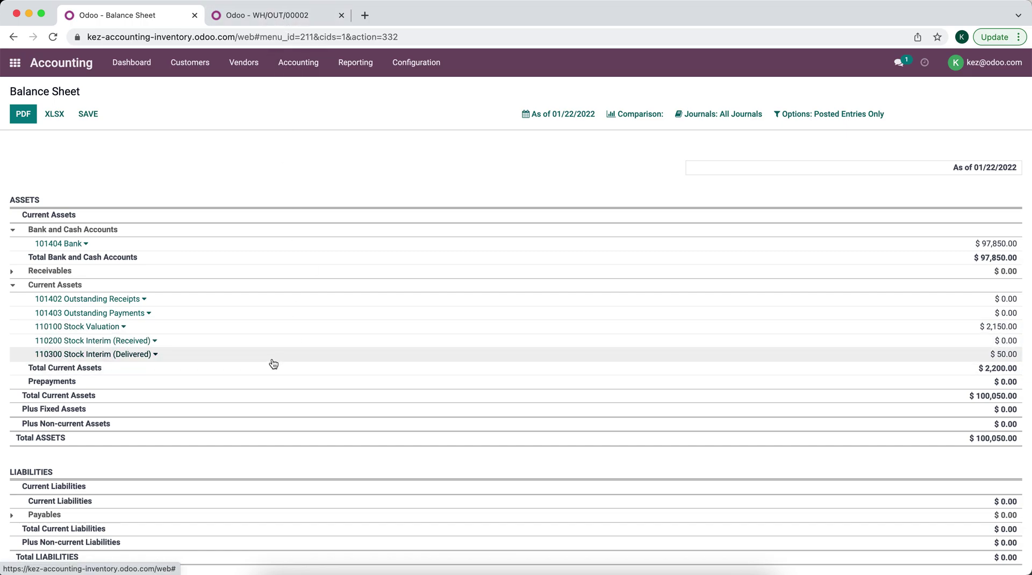
# Step: Create a draft customer invoice from sales order S00002 for the delivered Product 2
pyautogui.click(270, 22)
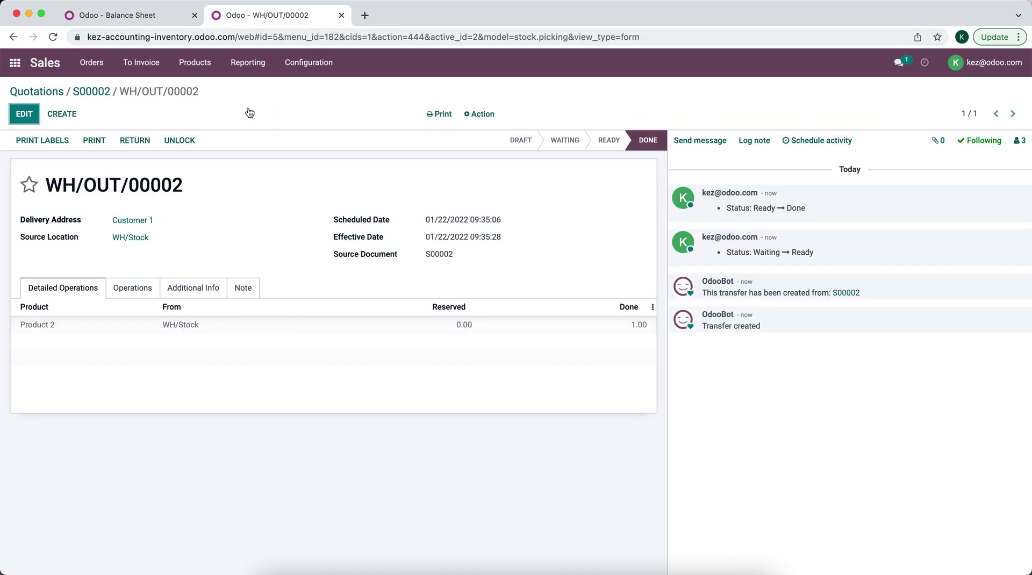
pyautogui.click(91, 100)
pyautogui.click(63, 140)
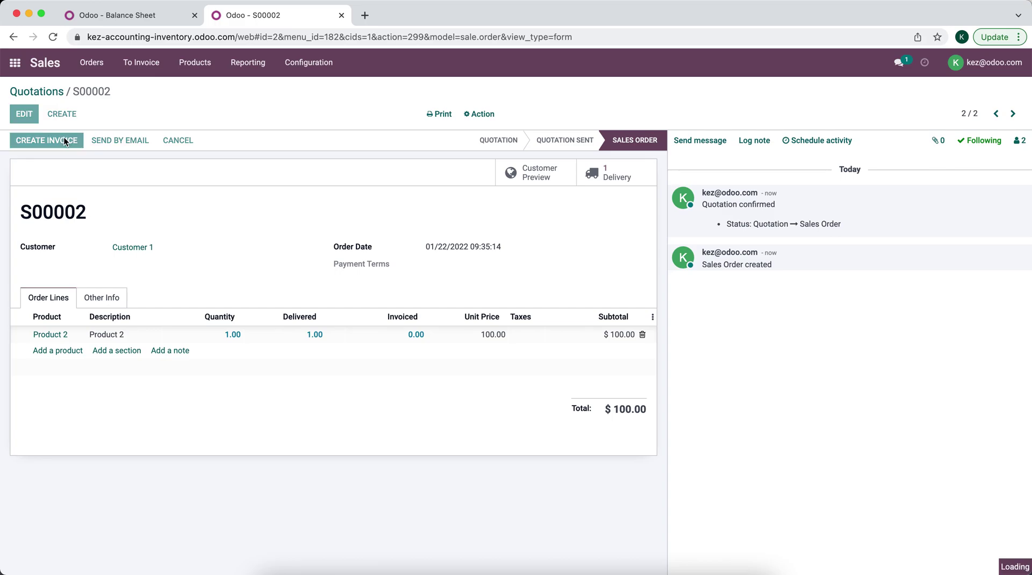
pyautogui.click(289, 232)
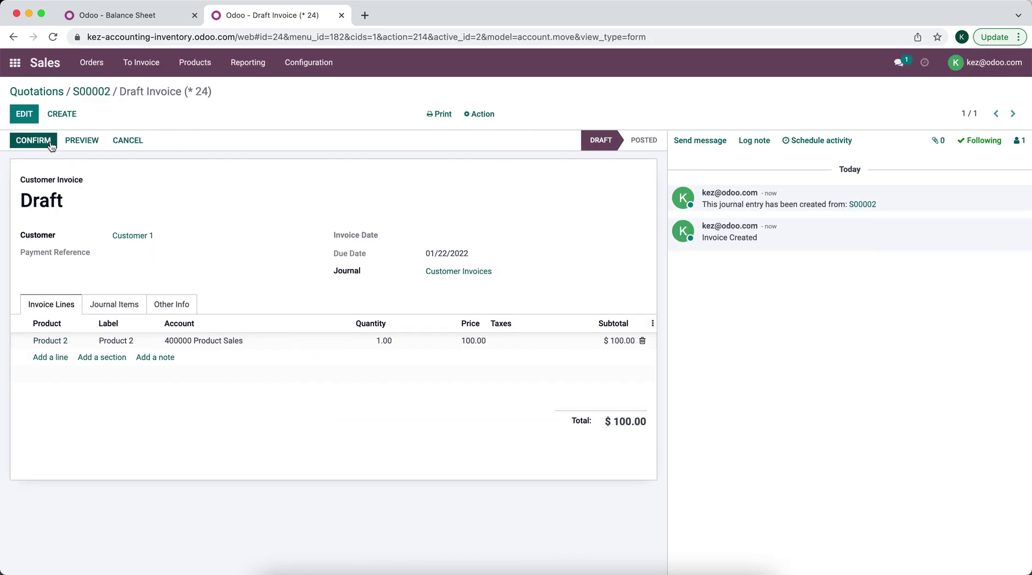
# Step: Confirm the customer invoice after reviewing its journal items, and register a $100.00 payment in the Bank journal dated 01/22/2022
pyautogui.click(101, 304)
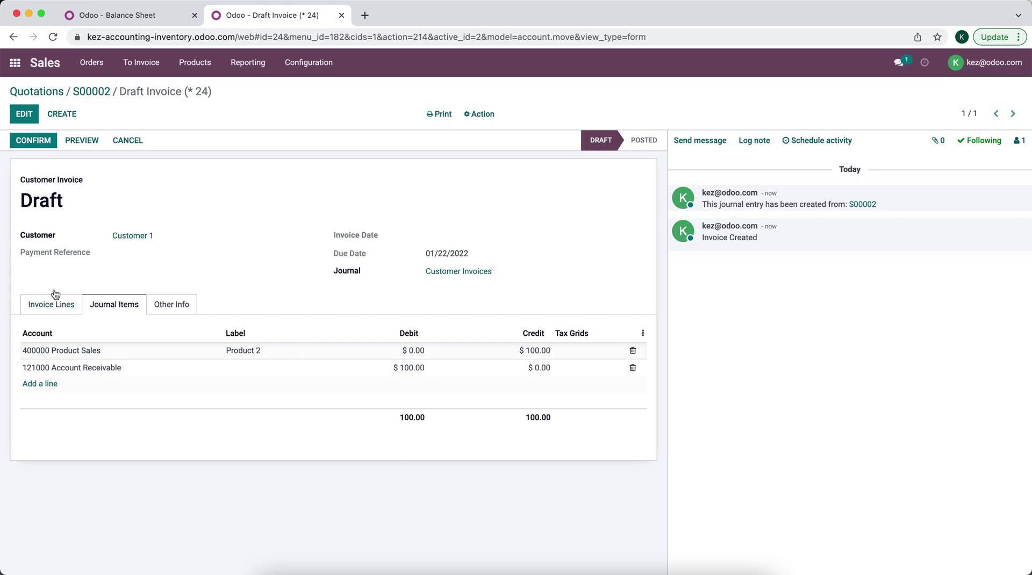
pyautogui.click(27, 141)
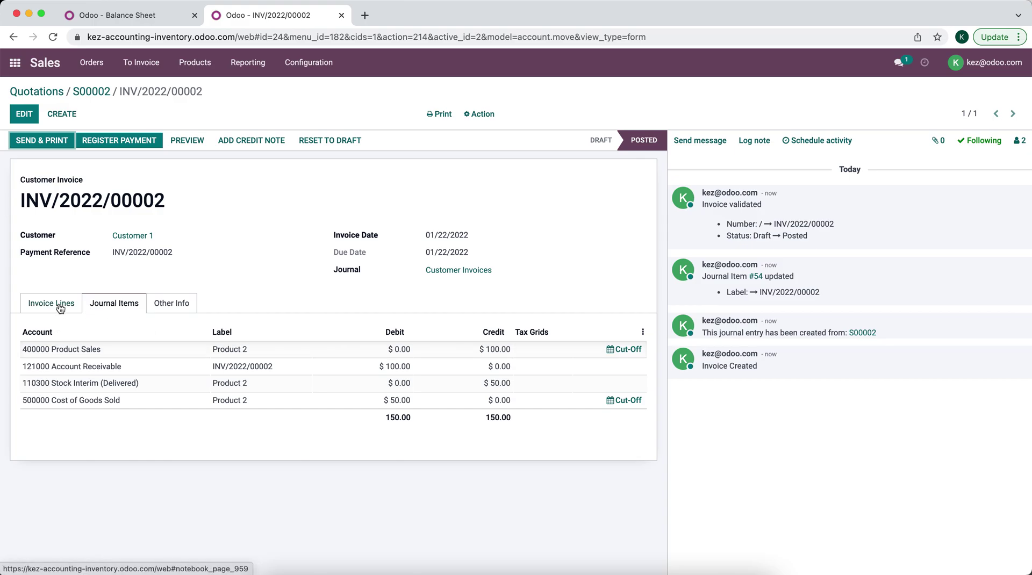
pyautogui.click(143, 143)
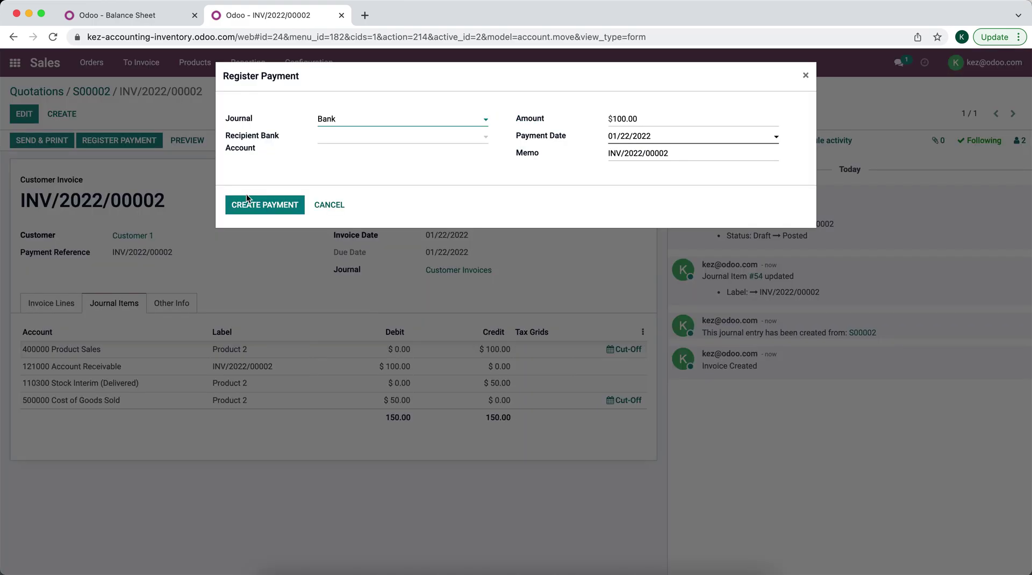
pyautogui.click(285, 204)
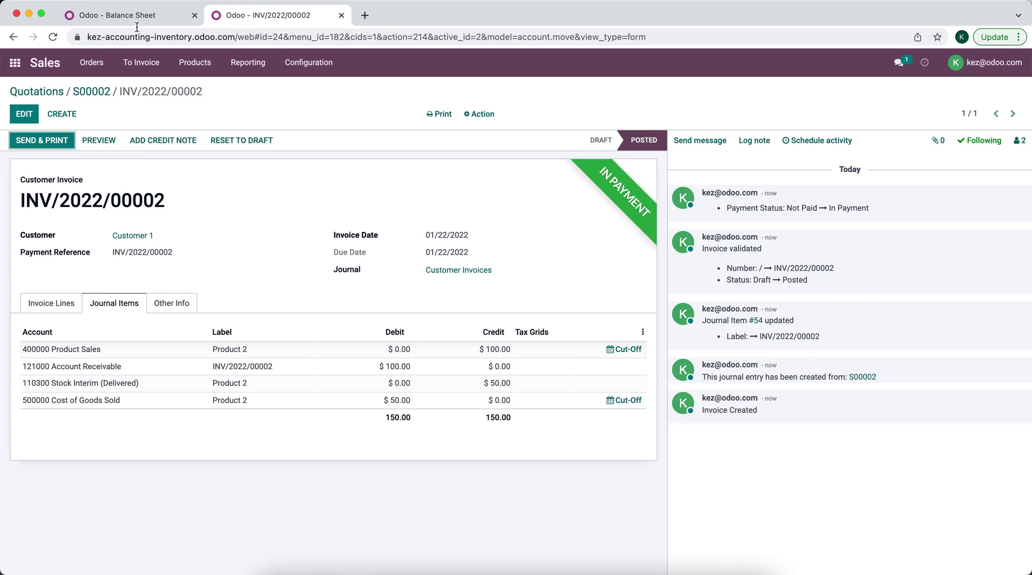
# Step: Refresh the balance sheet to check the outstanding receipts and stock interim accounts against the journal items of customer invoice INV/2022/00002
pyautogui.click(134, 21)
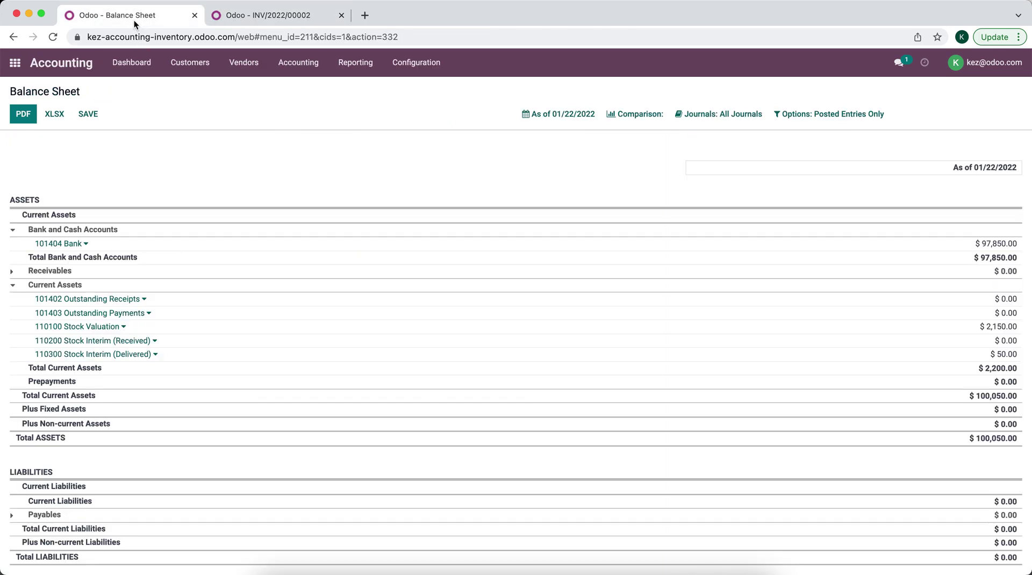
pyautogui.click(52, 37)
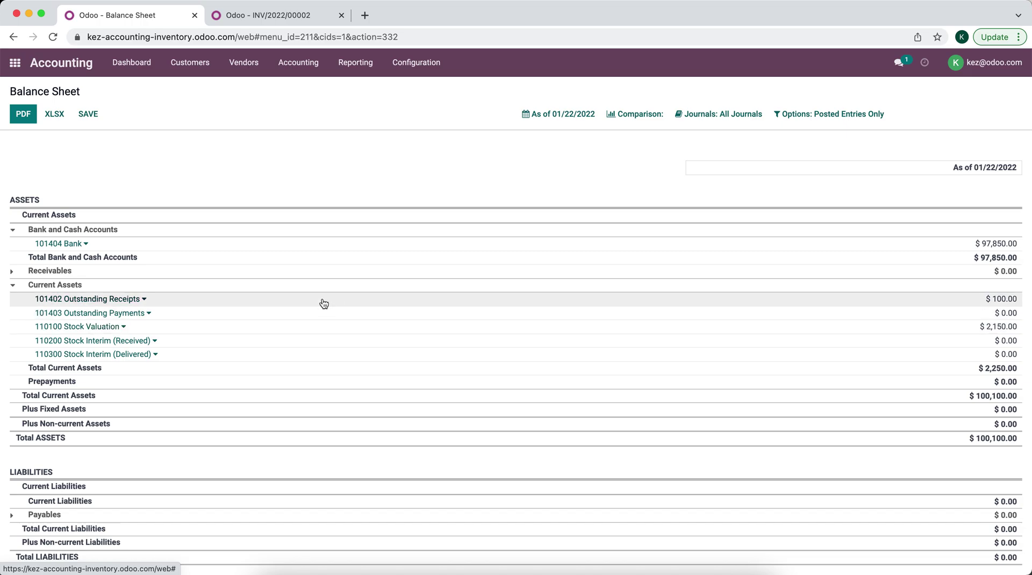
pyautogui.click(219, 20)
pyautogui.click(149, 20)
pyautogui.click(244, 21)
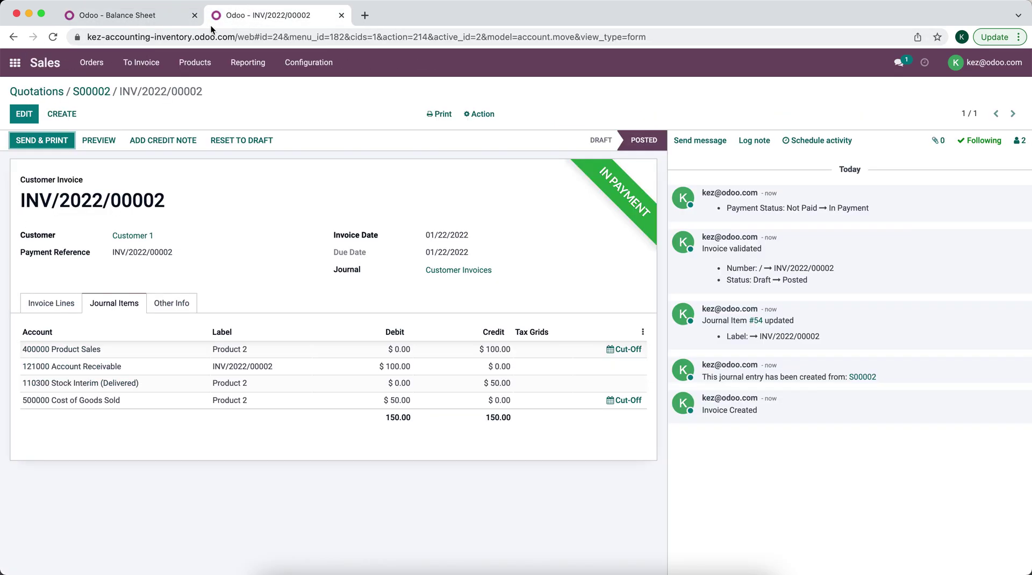
# Step: Create a new bank statement for the Bank journal in Accounting with an ending balance of $-1,050.00
pyautogui.click(14, 63)
pyautogui.click(482, 214)
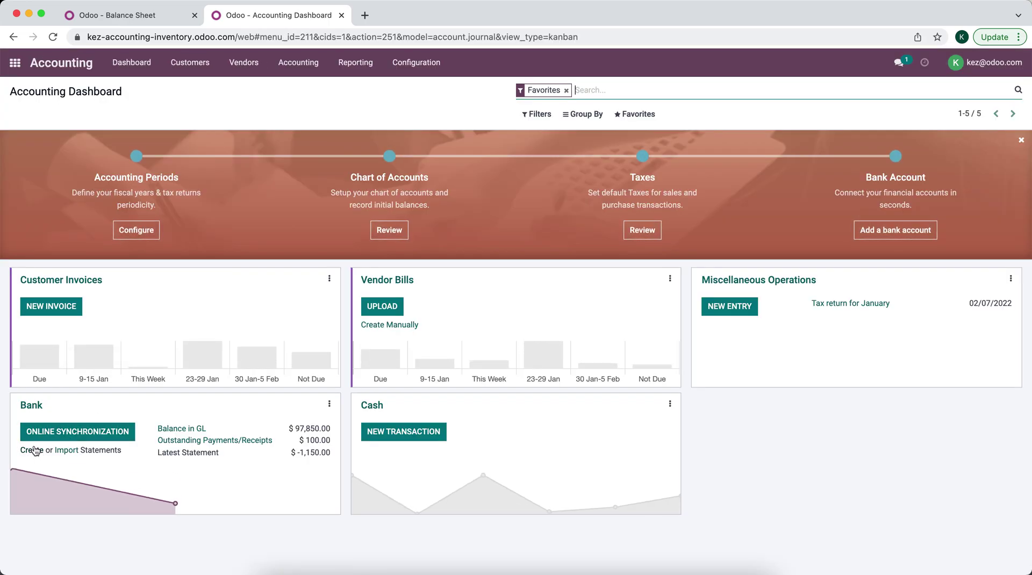
pyautogui.click(35, 450)
pyautogui.click(440, 251)
pyautogui.press('BackSpace')
pyautogui.write('0')
# Step: Add a $100.00 transaction labelled "payment" dated 01/22/2022 to the bank statement, and post the statement
pyautogui.click(50, 319)
pyautogui.click(615, 320)
pyautogui.write('100')
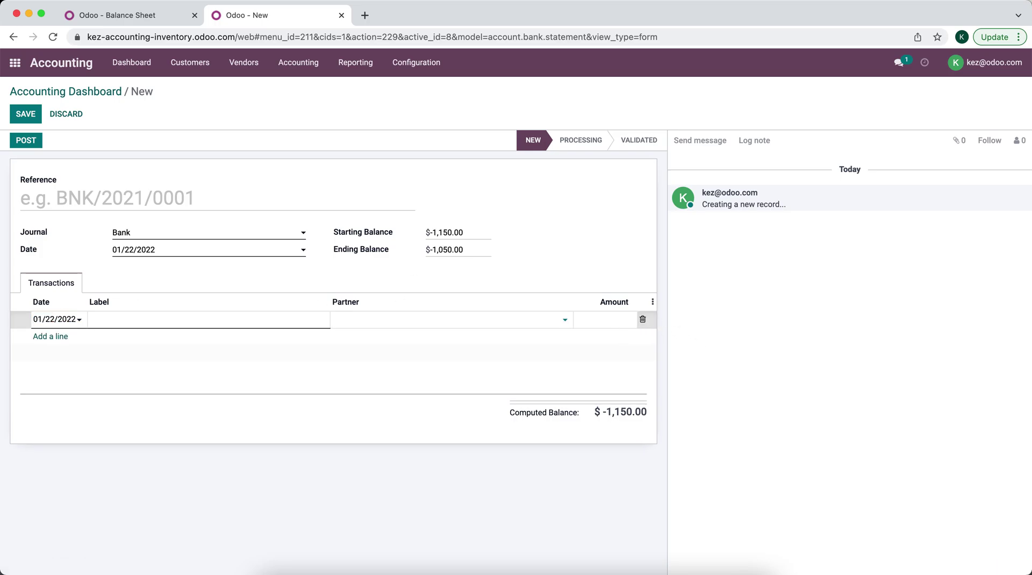
pyautogui.click(290, 320)
pyautogui.write('payment')
pyautogui.click(29, 145)
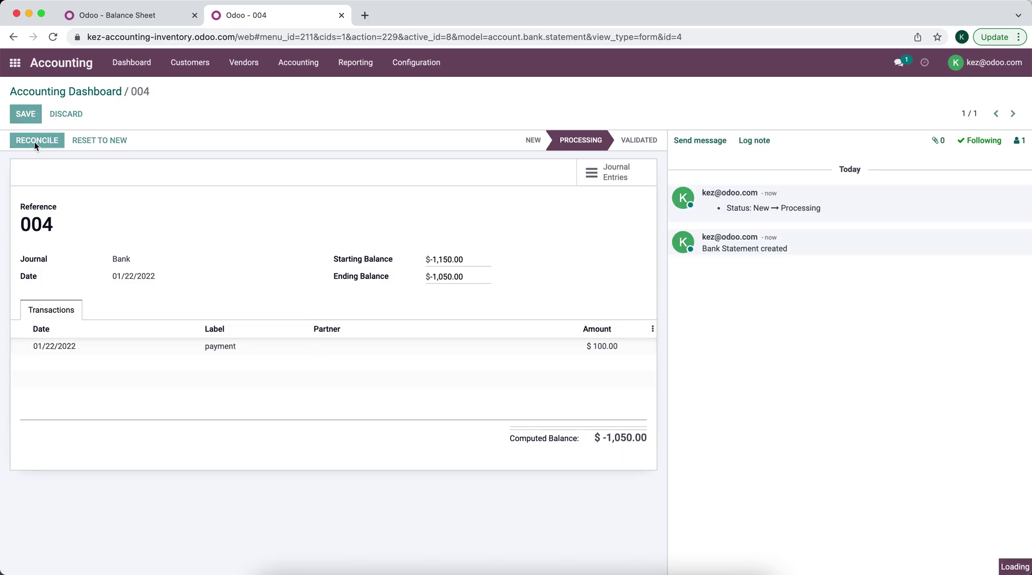
# Step: Reconcile the $100.00 statement transaction with Customer 1's payment, reopen bank statement 004, and refresh the balance sheet
pyautogui.click(34, 142)
pyautogui.click(435, 277)
pyautogui.click(826, 168)
pyautogui.click(482, 350)
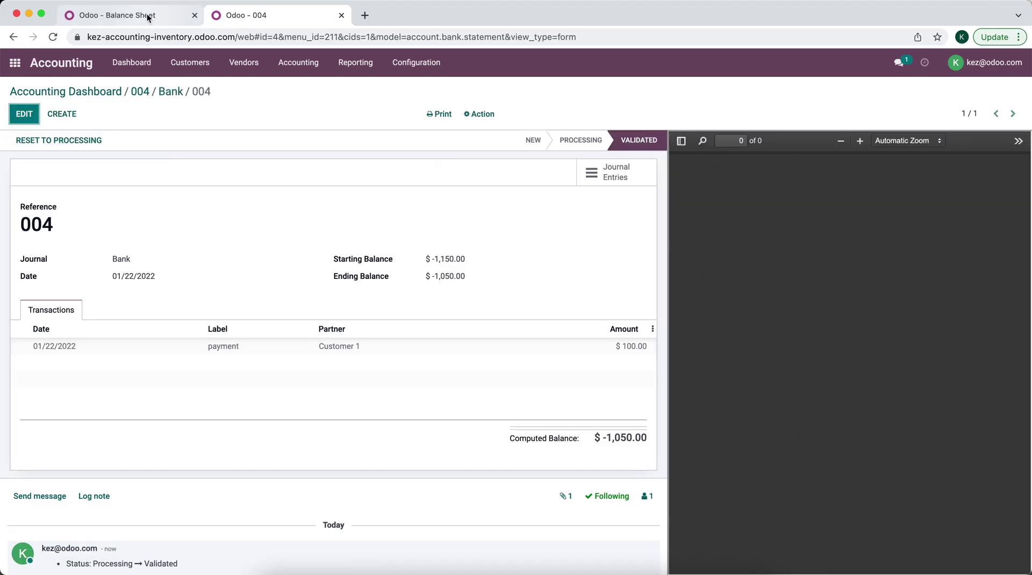
pyautogui.click(152, 15)
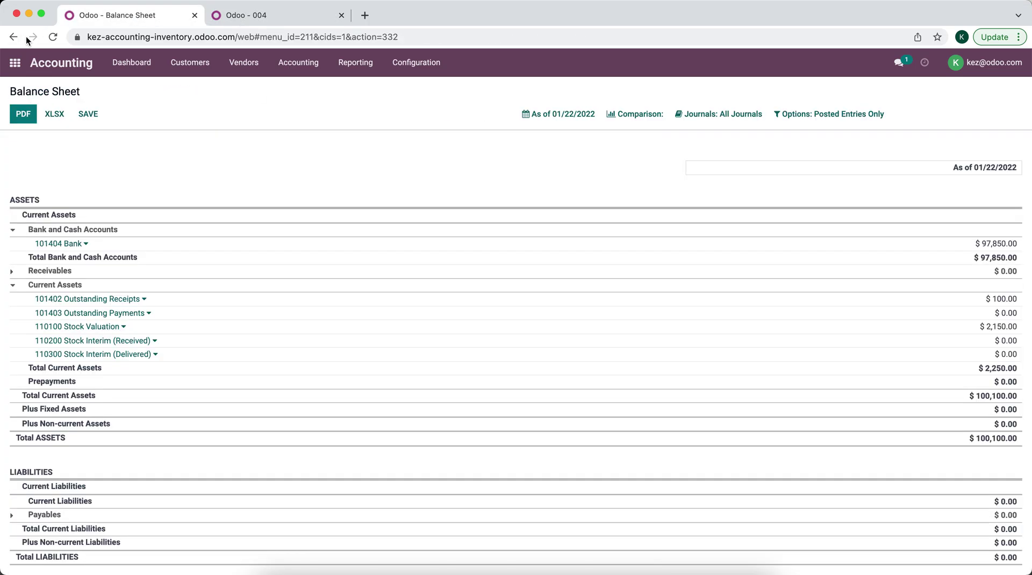
pyautogui.click(53, 36)
# Step: Open the Inventory Valuation report in the Inventory app to compare its total value with the balance sheet's Stock Valuation account
pyautogui.click(246, 15)
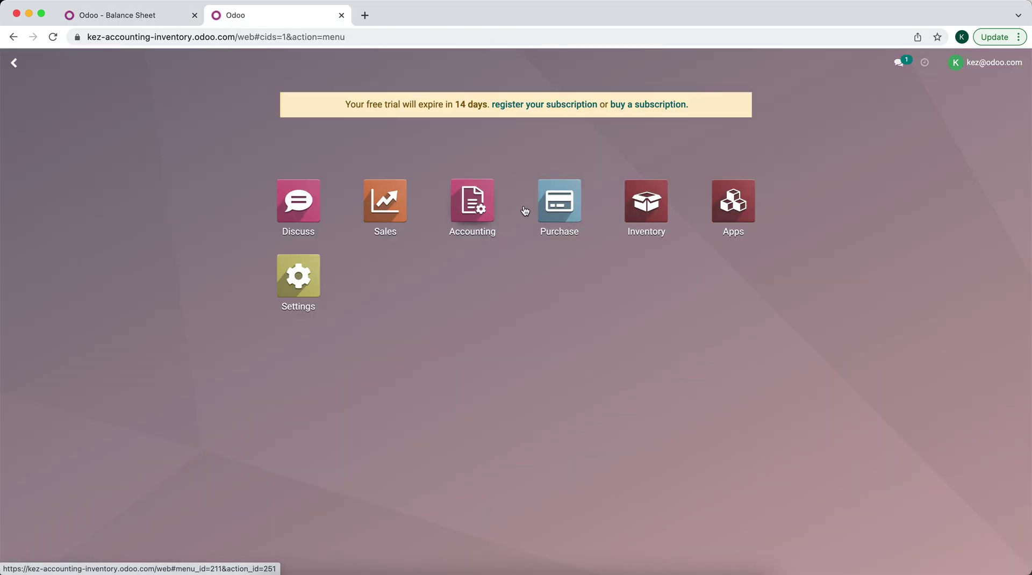
pyautogui.click(646, 210)
pyautogui.click(284, 64)
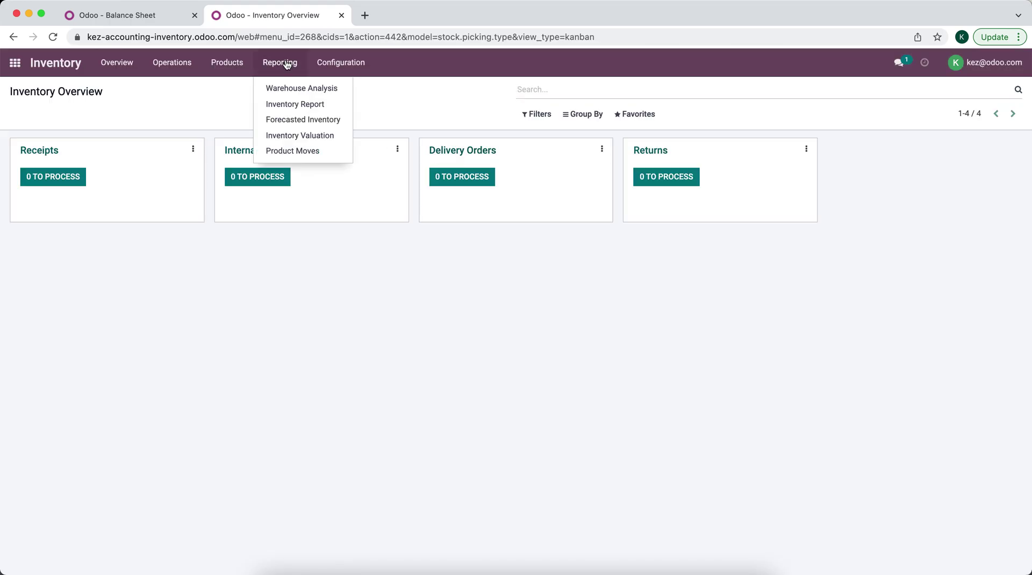
pyautogui.click(304, 135)
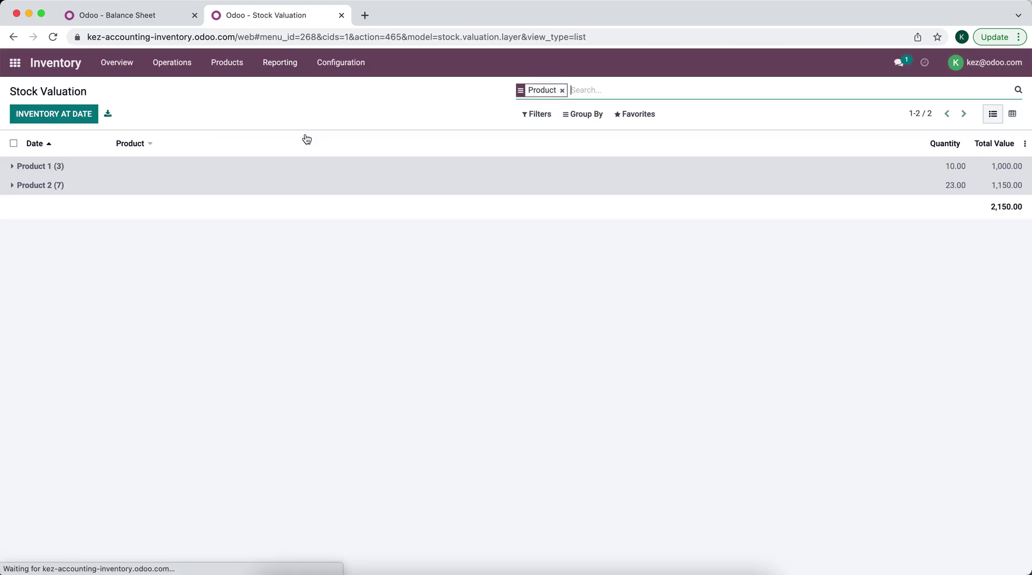
pyautogui.moveTo(1025, 214); pyautogui.dragTo(974, 215)
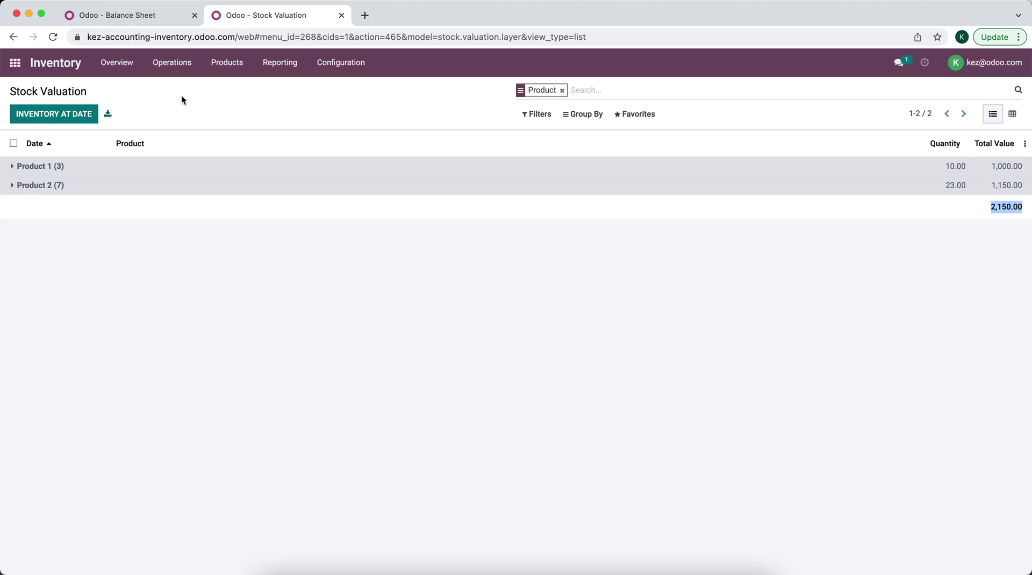
# Step: Return to the Inventory overview and look through the reporting and configuration options
pyautogui.click(126, 73)
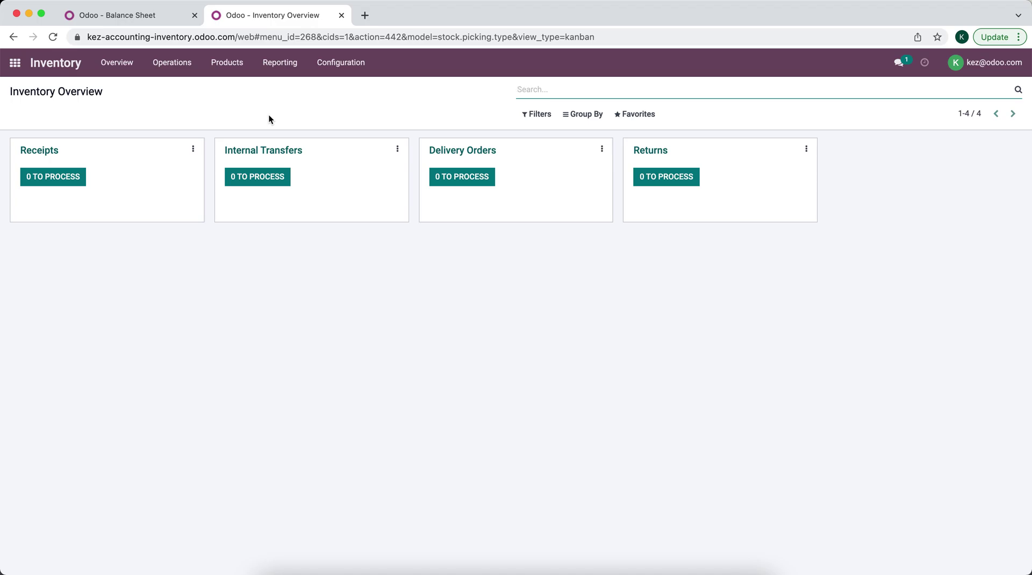
pyautogui.click(279, 63)
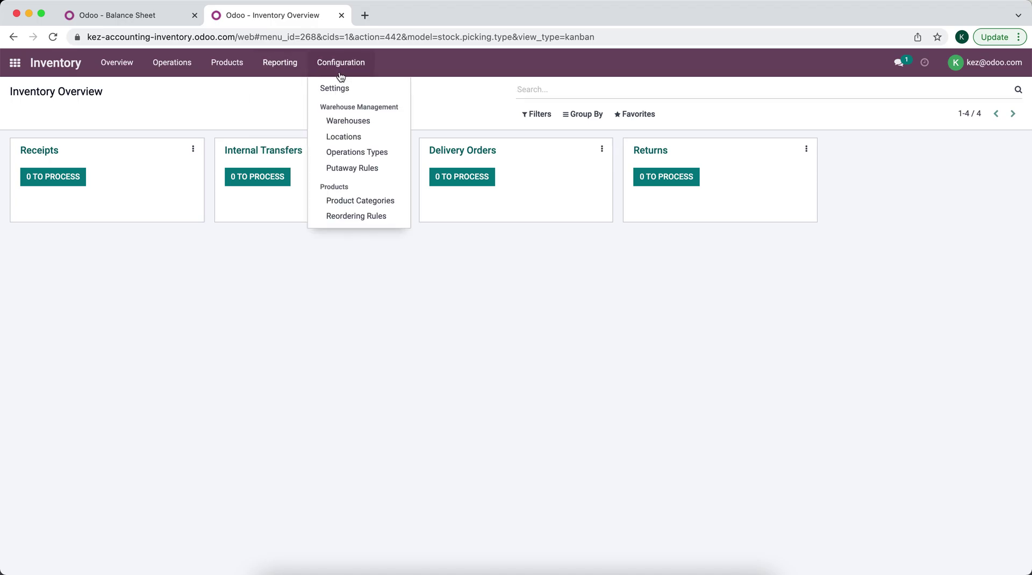